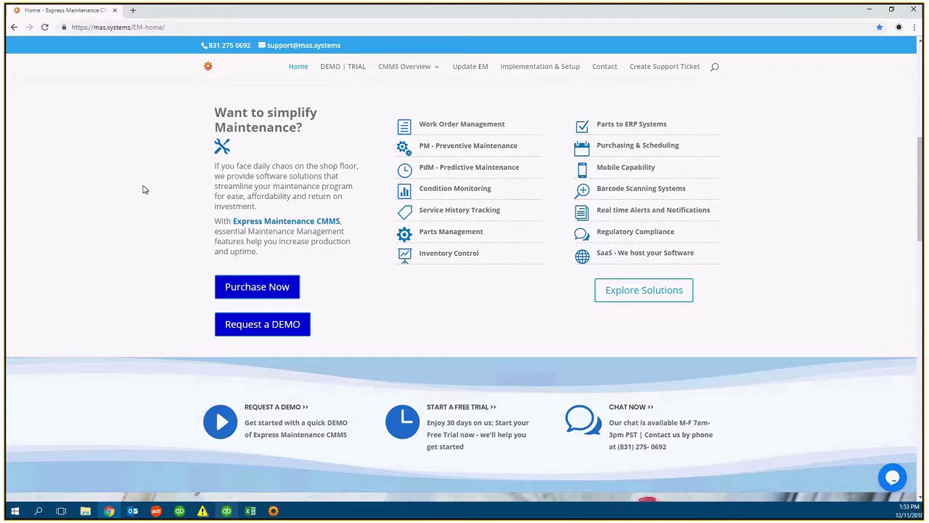
Switch to ExpressMaintenance and look over the available Administration and Maintenance functions.
left_click(271, 512)
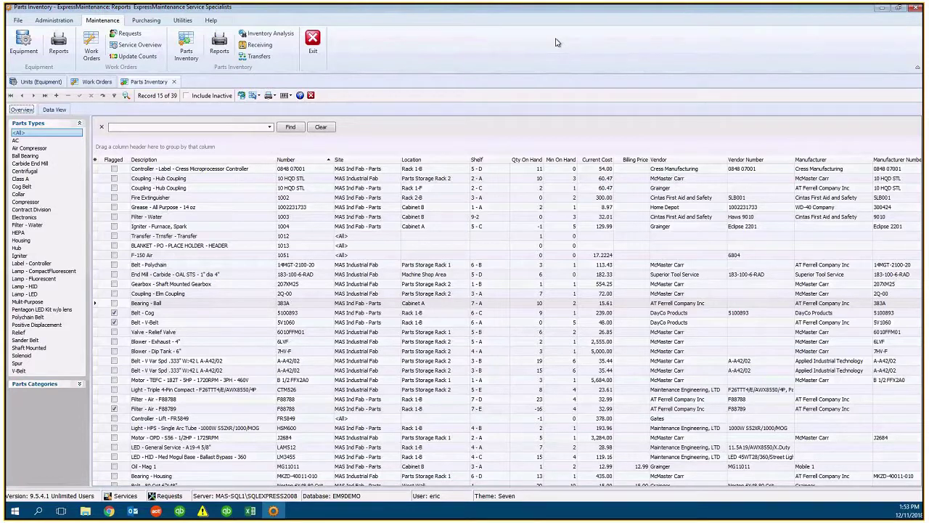
left_click(54, 20)
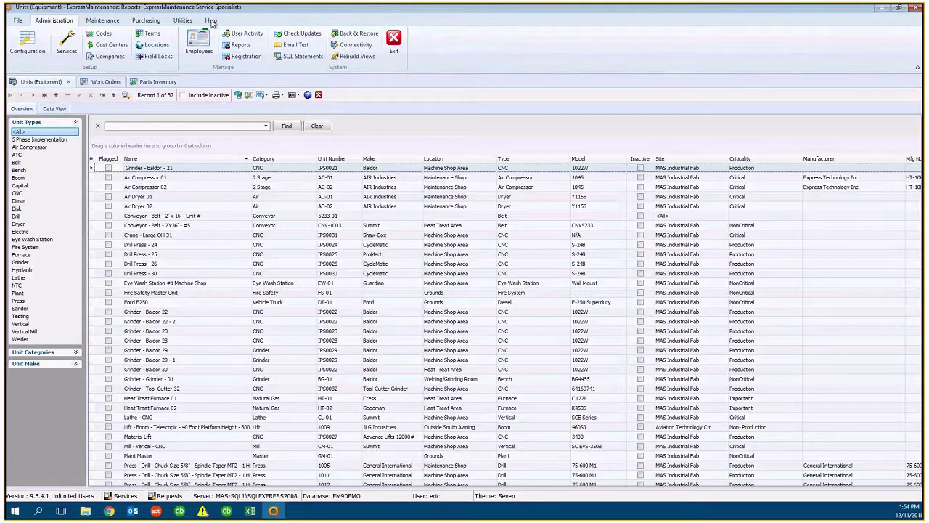
left_click(93, 22)
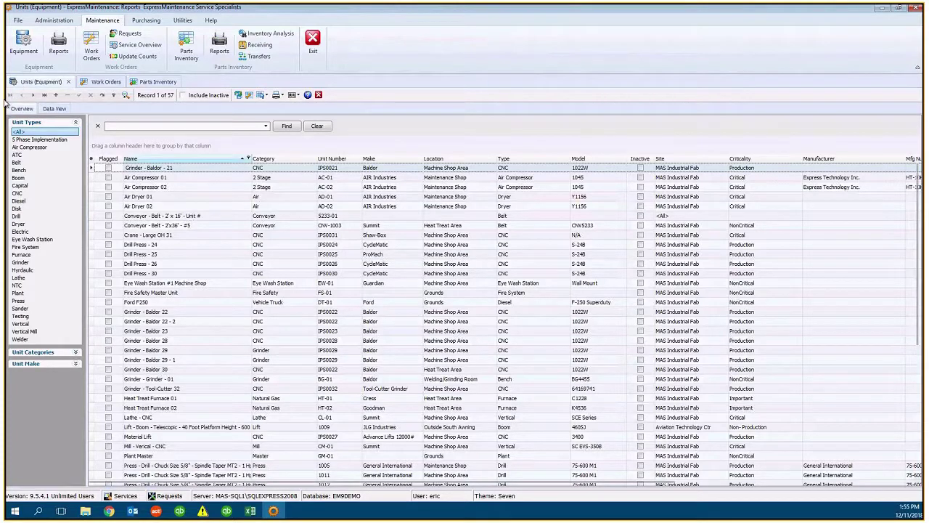
Open the Air Compressor 01 equipment record and review its user-defined fields, device data, attachments, vehicle data and notes.
double_click(183, 177)
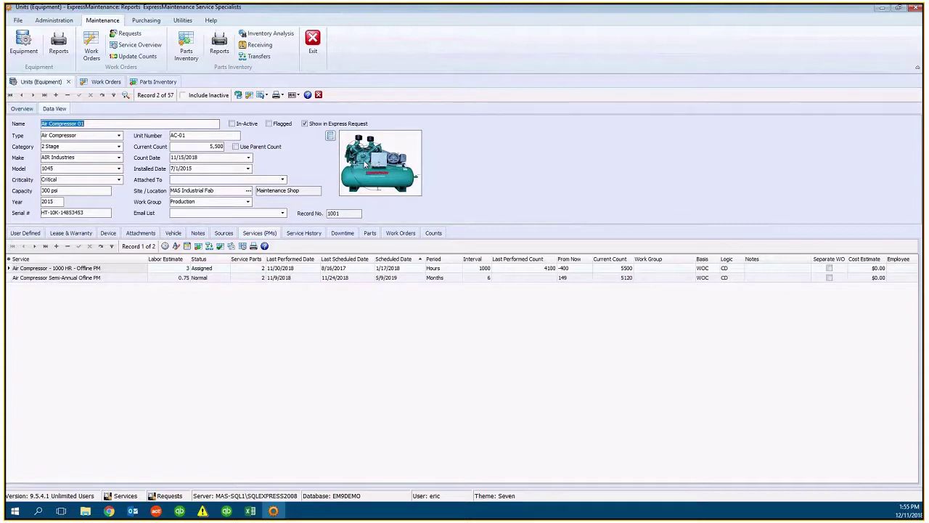
left_click(27, 232)
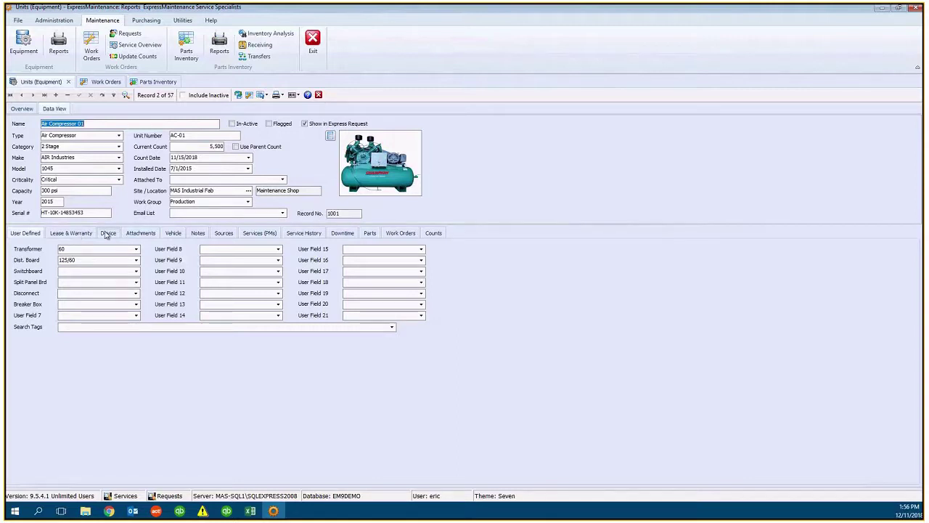
left_click(107, 233)
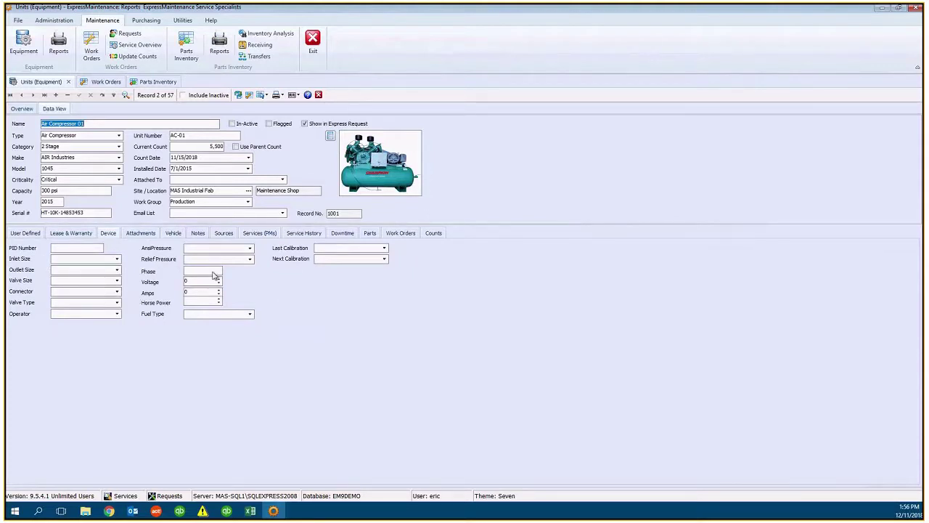
left_click(140, 233)
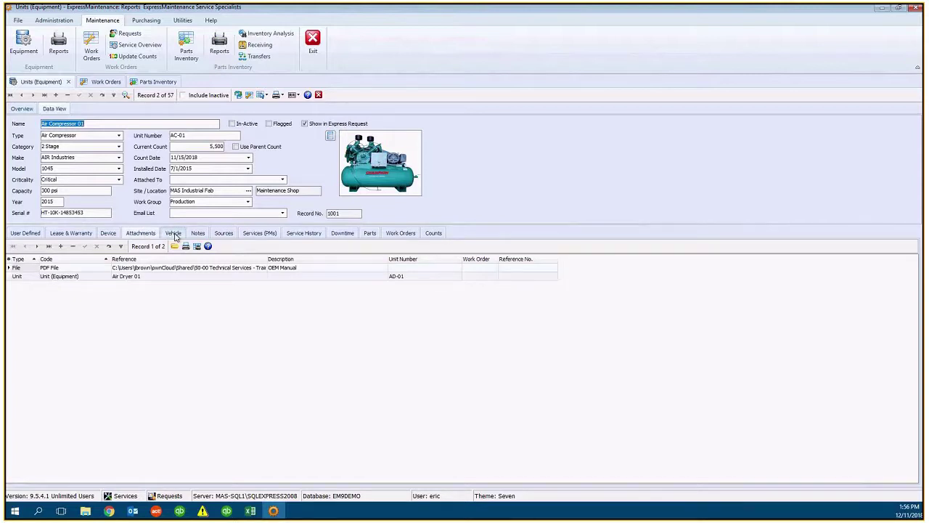
left_click(174, 233)
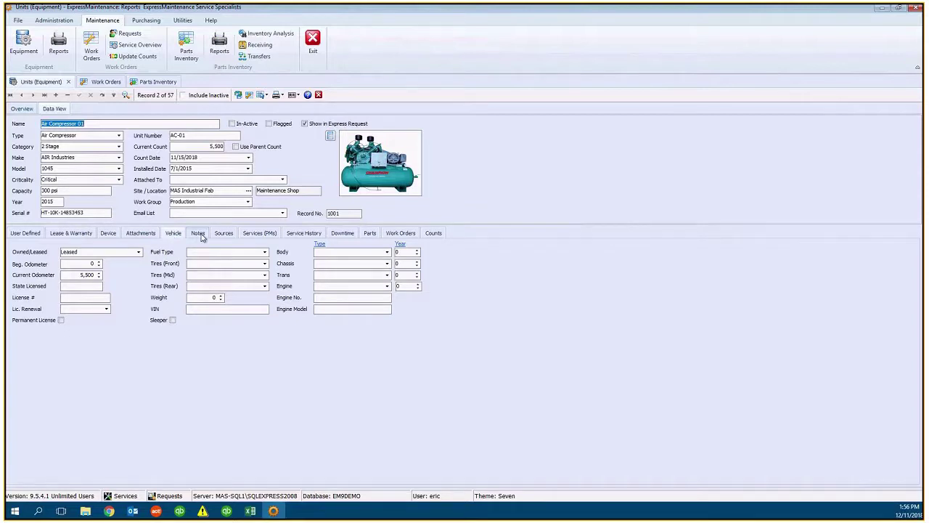
left_click(199, 233)
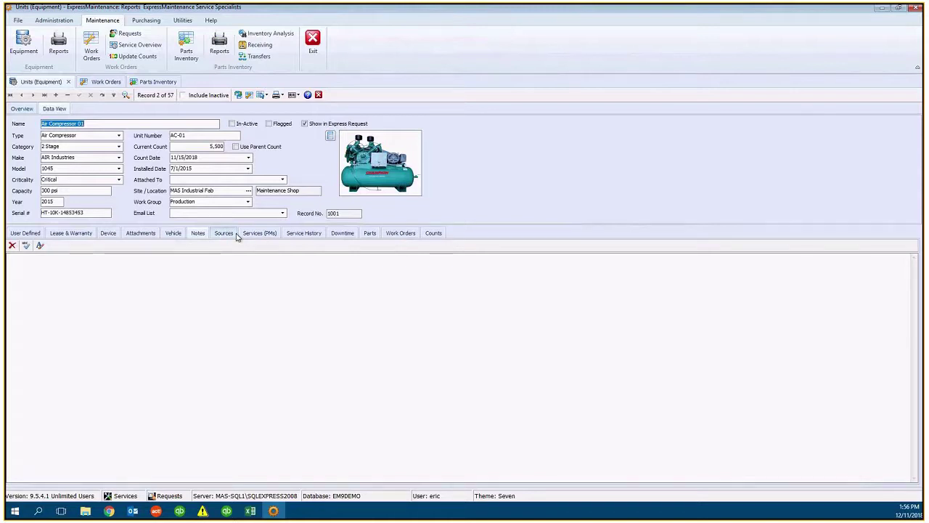
Review the preventive maintenance services, parts, downtime and count history of Air Compressor 01.
left_click(266, 234)
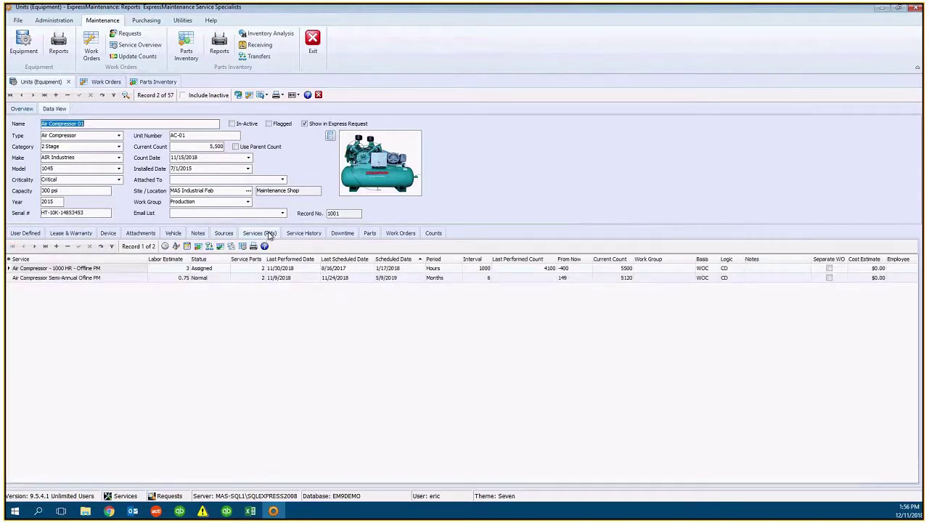
left_click(270, 233)
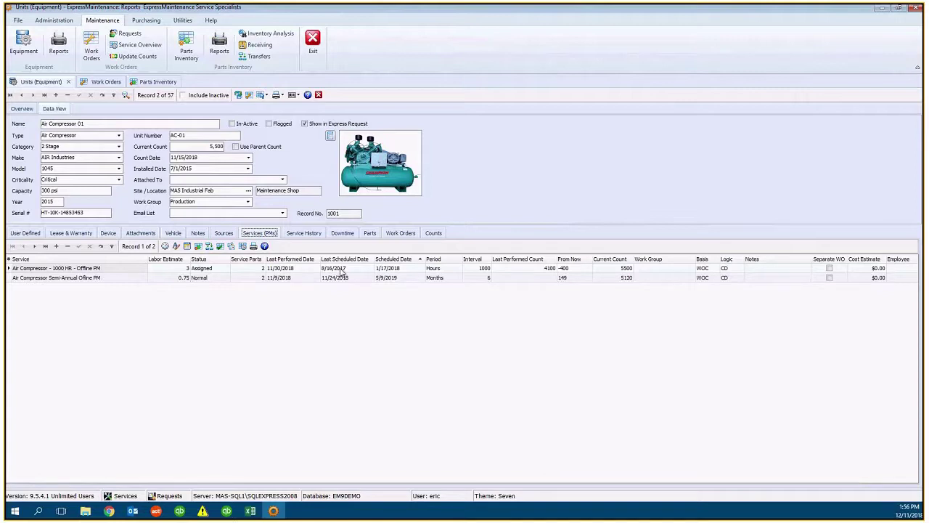
left_click(370, 233)
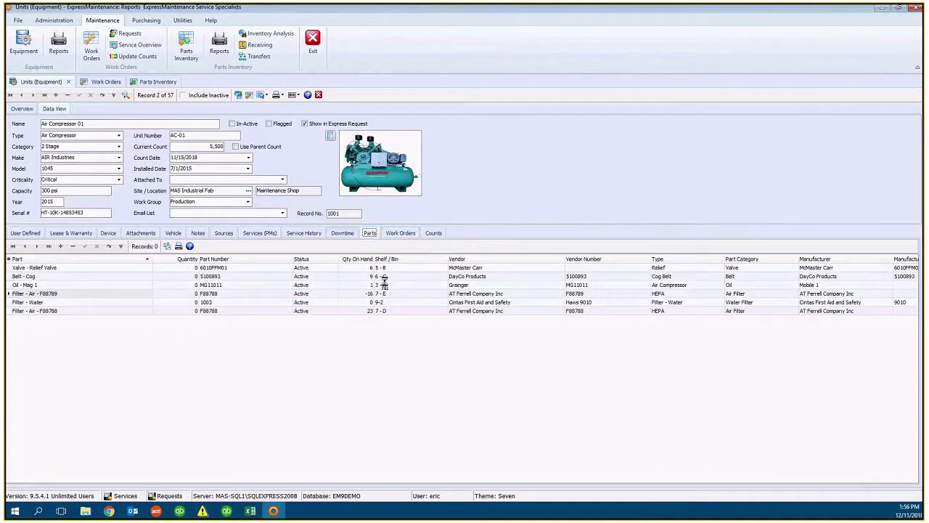
left_click(342, 233)
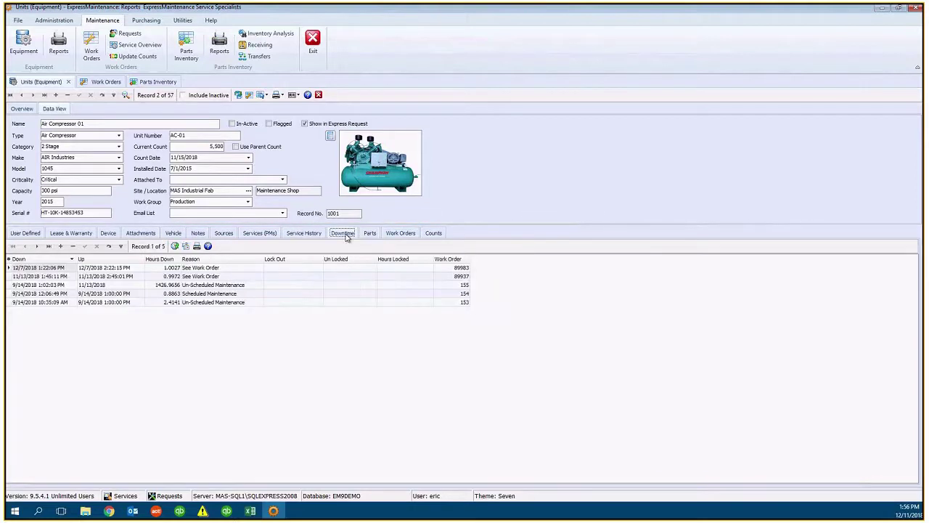
left_click(433, 234)
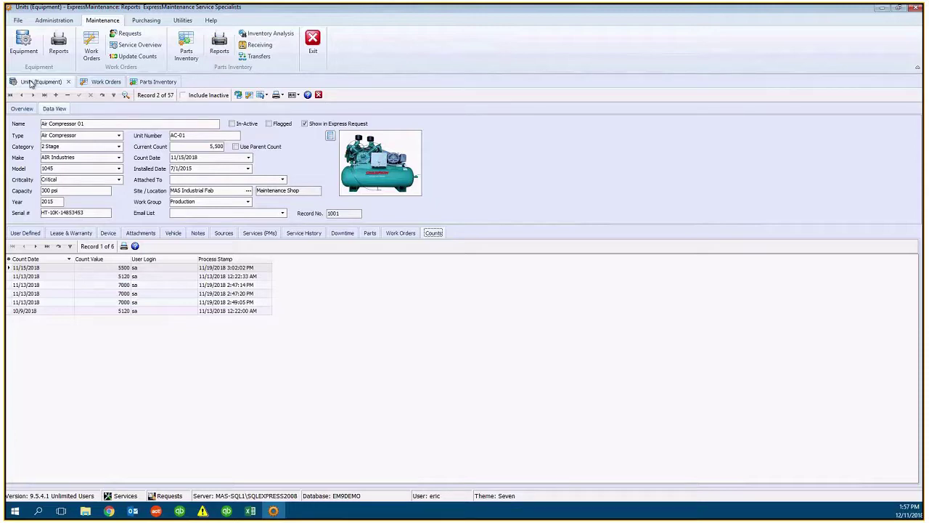
Open the Cress Microprocessor Controller record in the parts inventory and review its user-defined fields, attachments and sources.
left_click(152, 82)
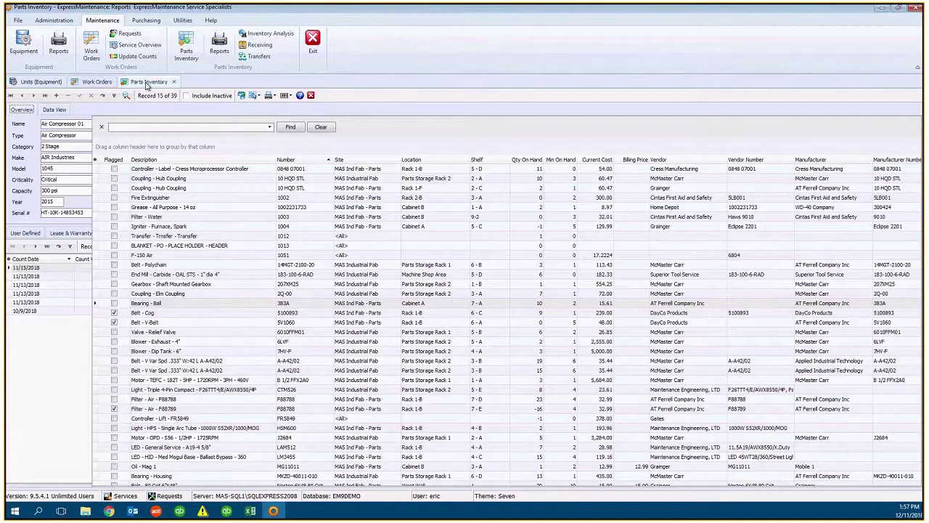
double_click(187, 170)
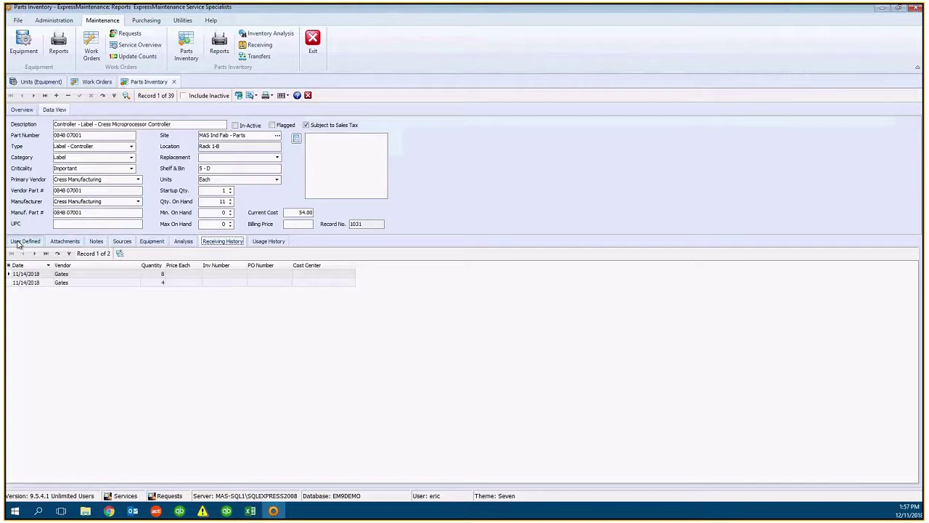
left_click(20, 243)
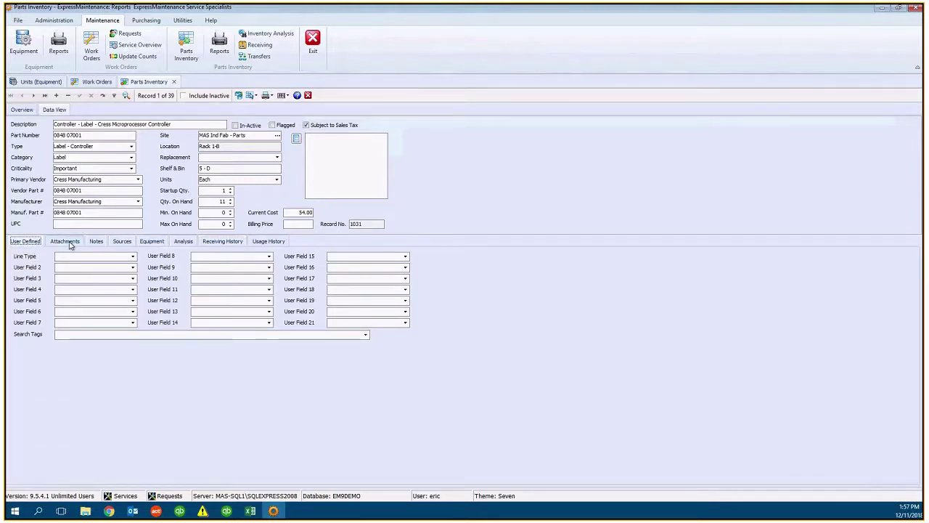
left_click(70, 244)
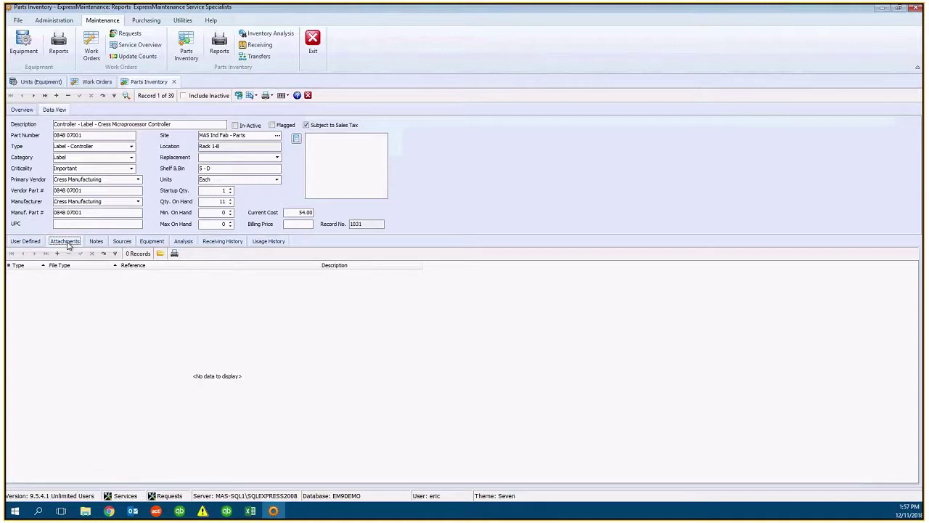
left_click(123, 243)
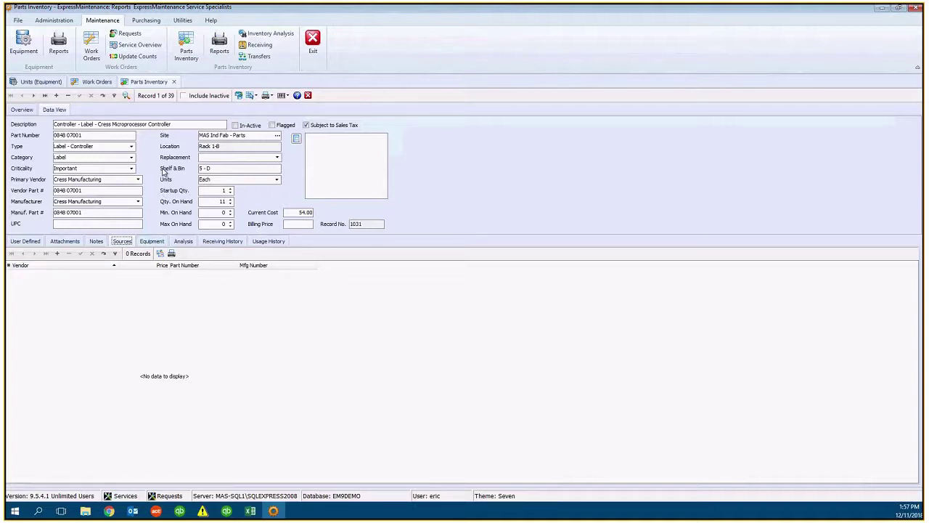
Review the associated equipment, receiving history and usage history of the Cress Microprocessor Controller part.
left_click(151, 241)
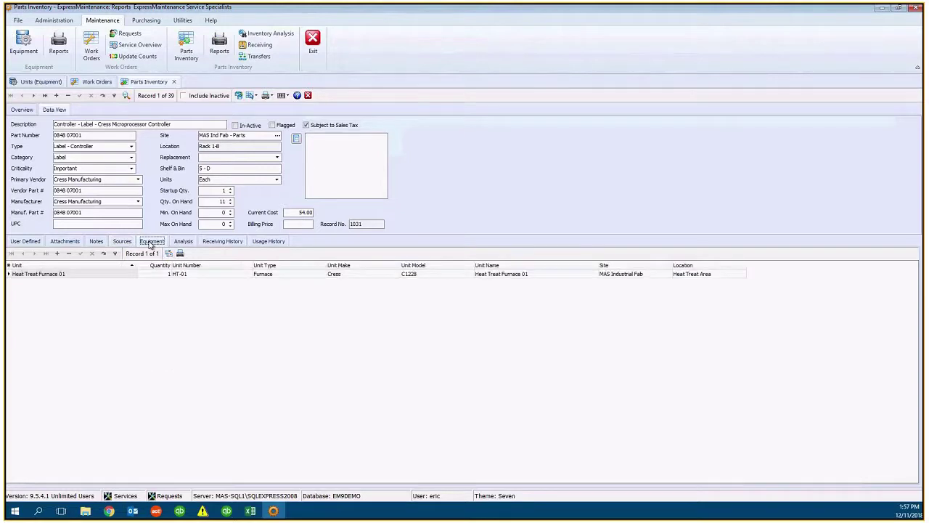
left_click(230, 242)
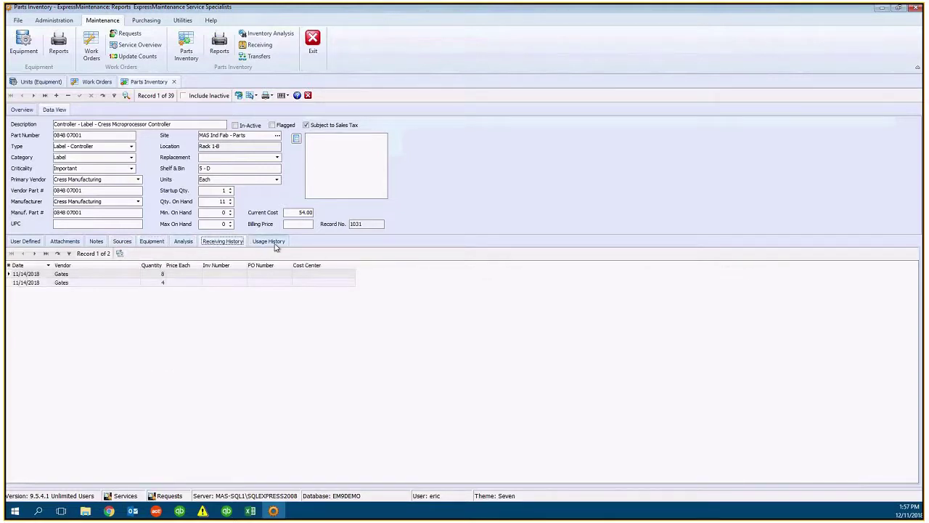
left_click(272, 242)
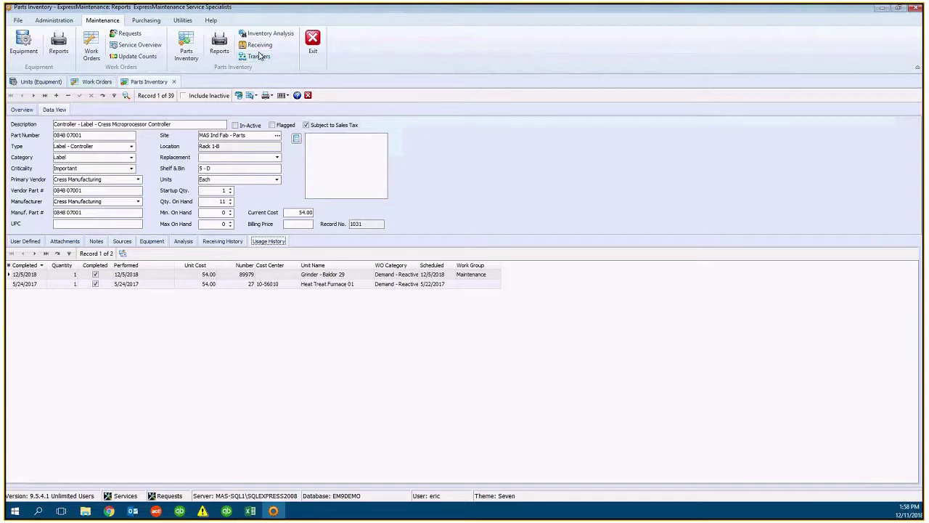
Show the work order requests and mark the Hydraulic Line Repair request for the Conveyor - Belt - 2' x 16' unit as selected.
left_click(85, 83)
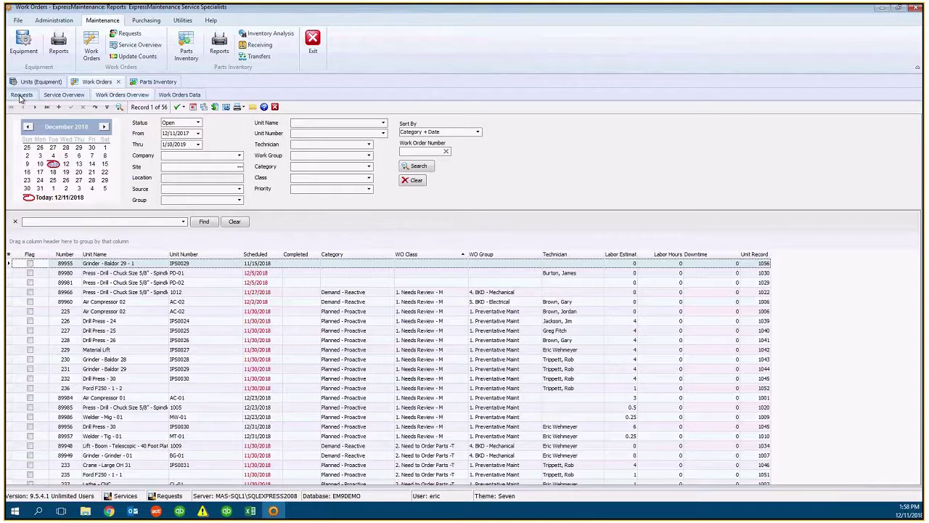
left_click(21, 96)
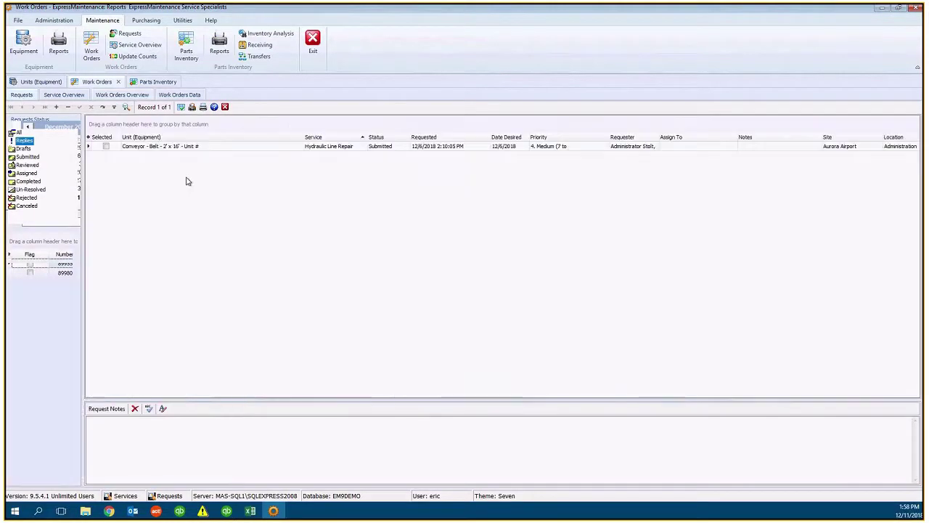
left_click(198, 147)
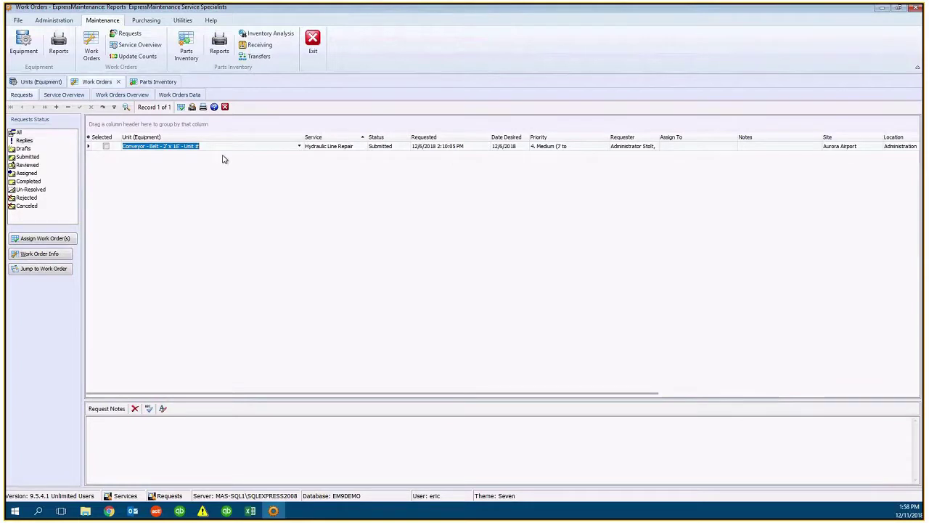
left_click(106, 148)
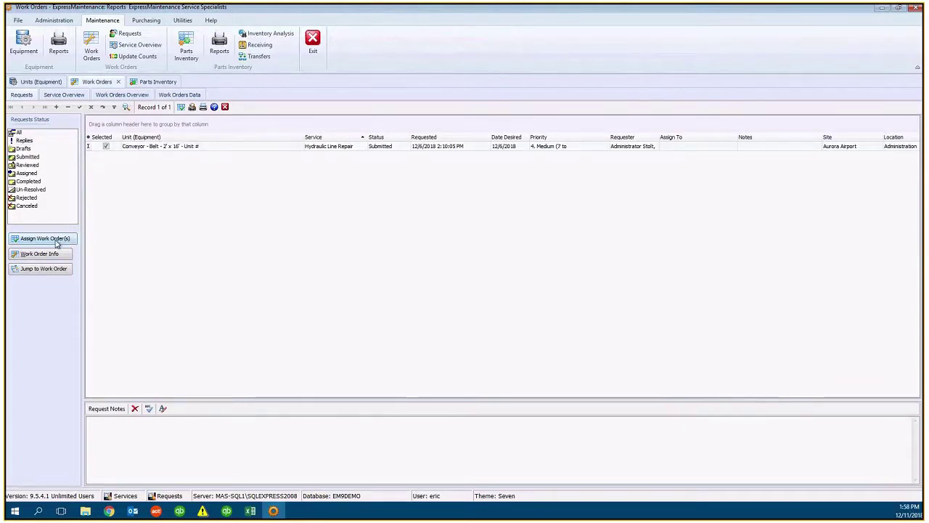
Start assigning a work order to the selected request, examine the Group and Class choices, and cancel without creating it.
left_click(61, 247)
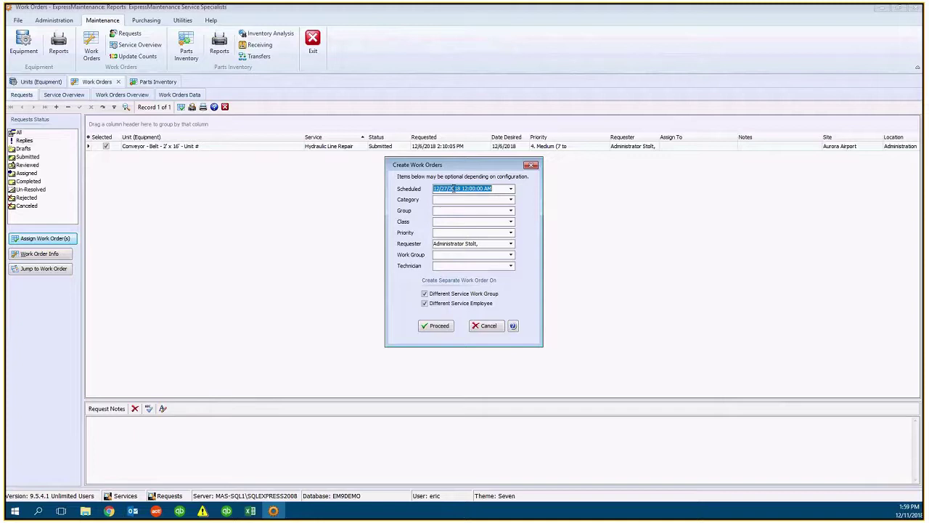
left_click(511, 201)
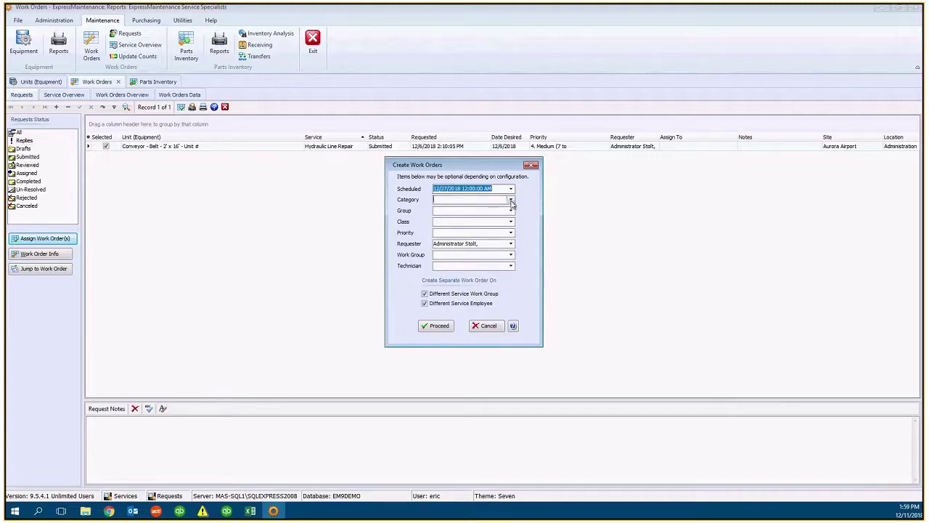
left_click(510, 201)
left_click(511, 201)
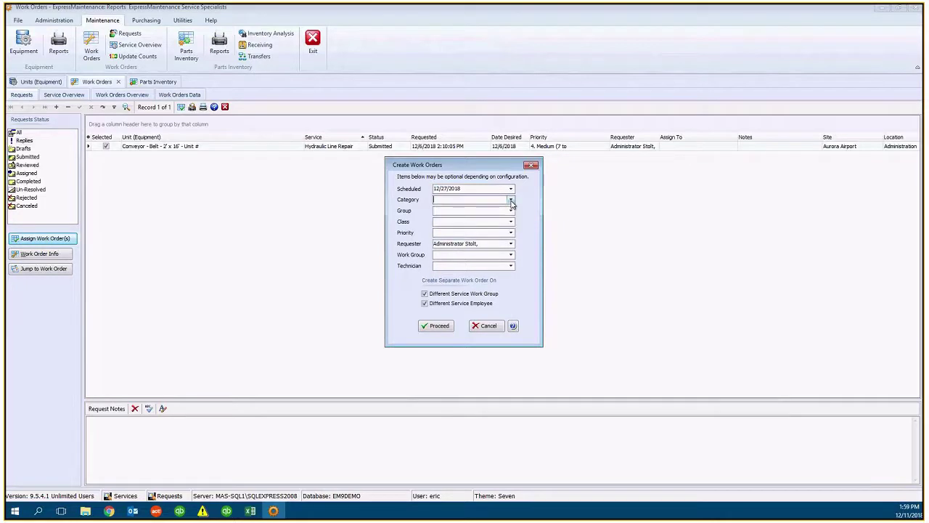
left_click(511, 212)
left_click(511, 212)
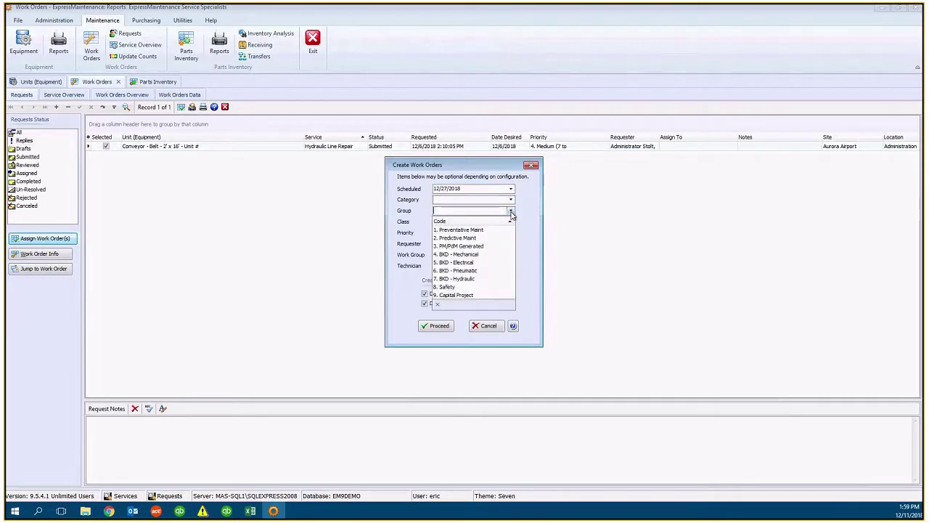
left_click(511, 212)
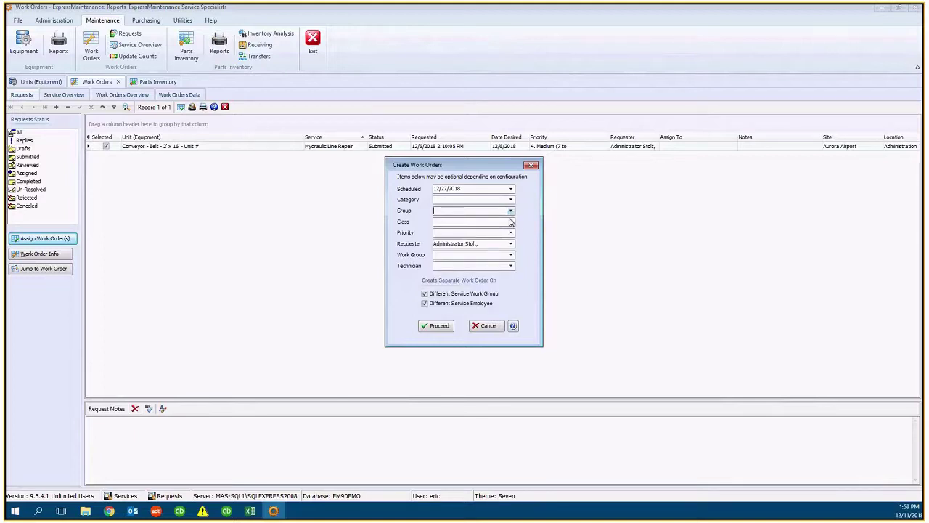
left_click(512, 223)
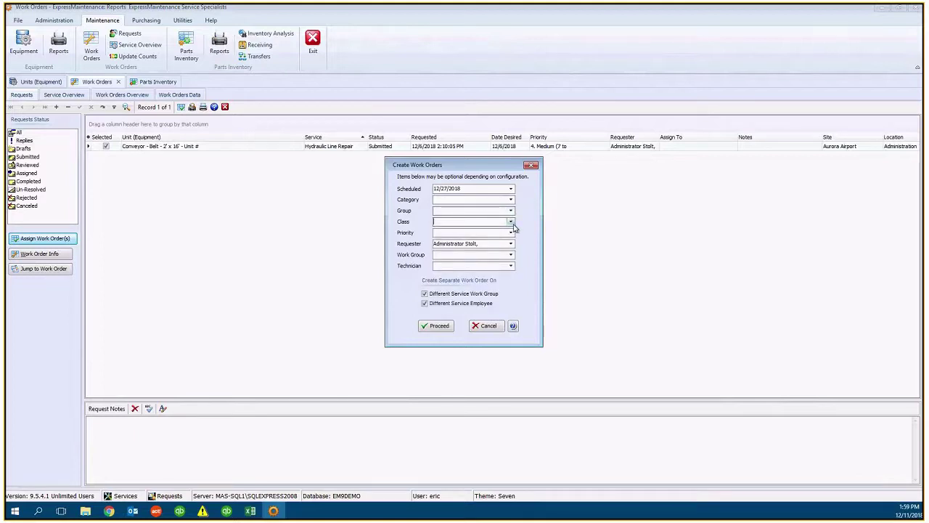
left_click(511, 222)
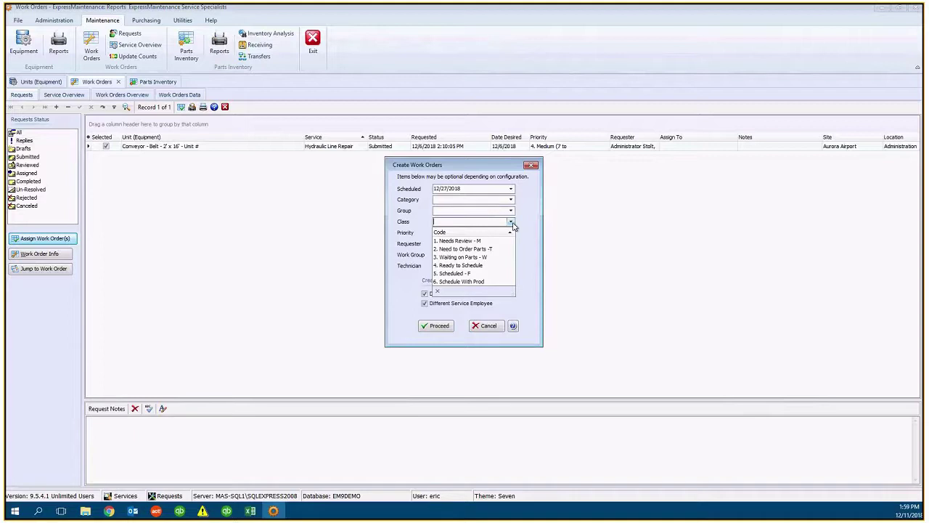
left_click(512, 227)
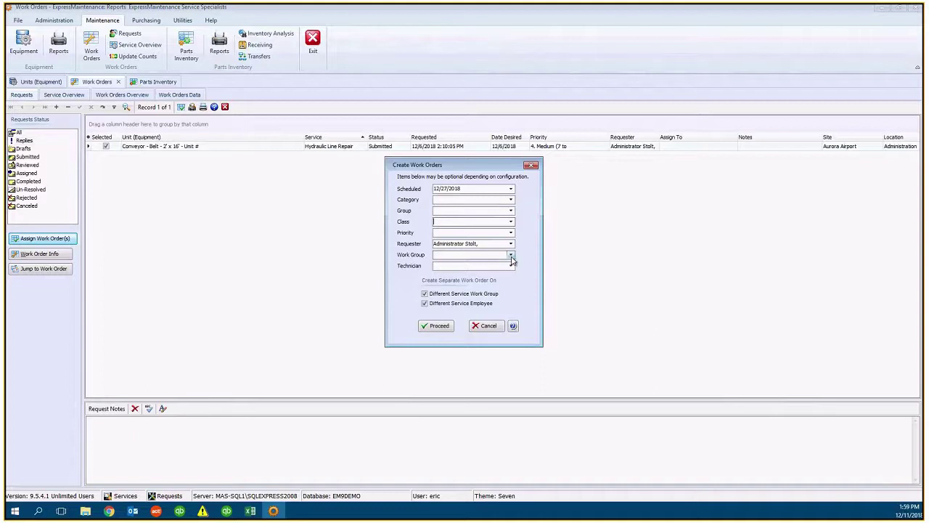
left_click(487, 326)
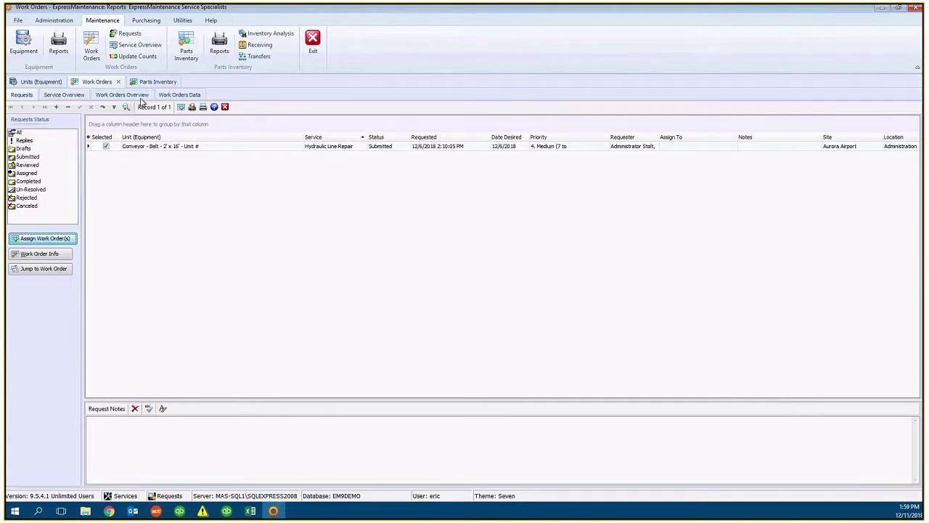
Show the service overview, start creating a work order for the Test 1 welder service, and cancel without creating it.
left_click(73, 95)
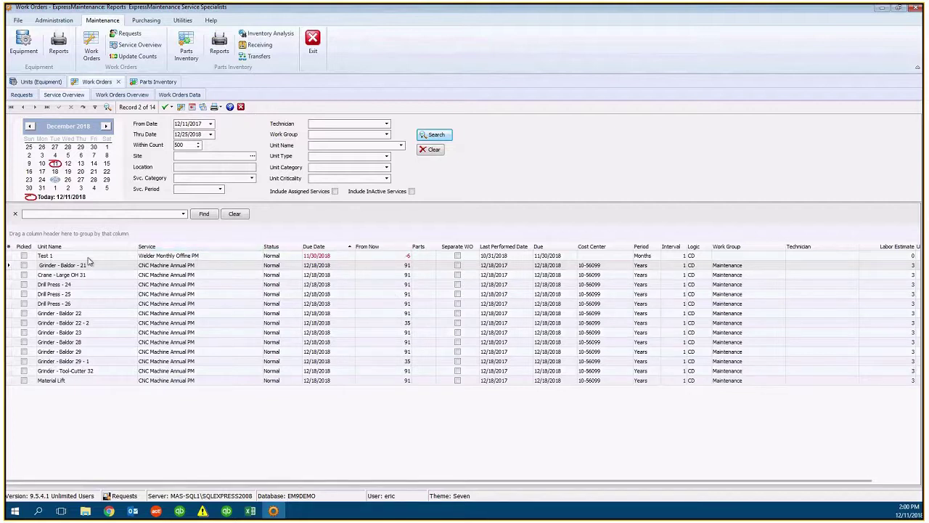
left_click(29, 256)
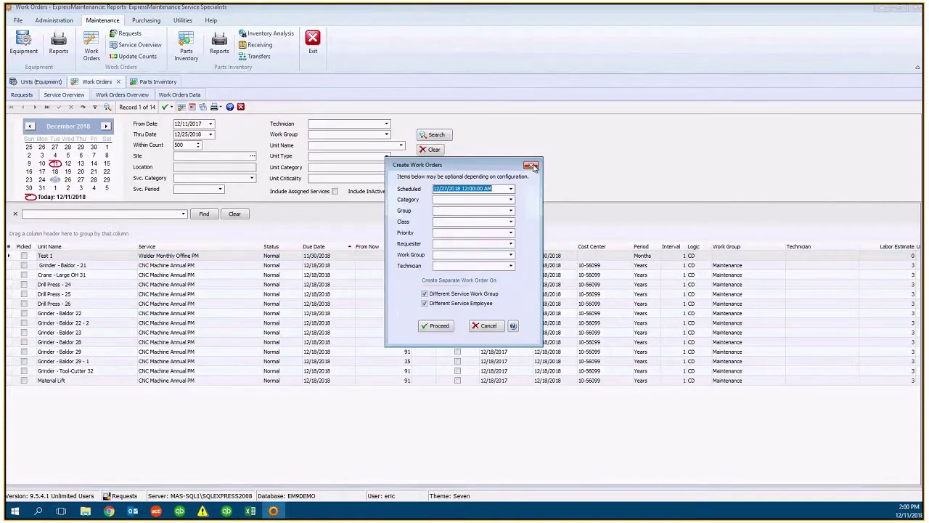
left_click(530, 166)
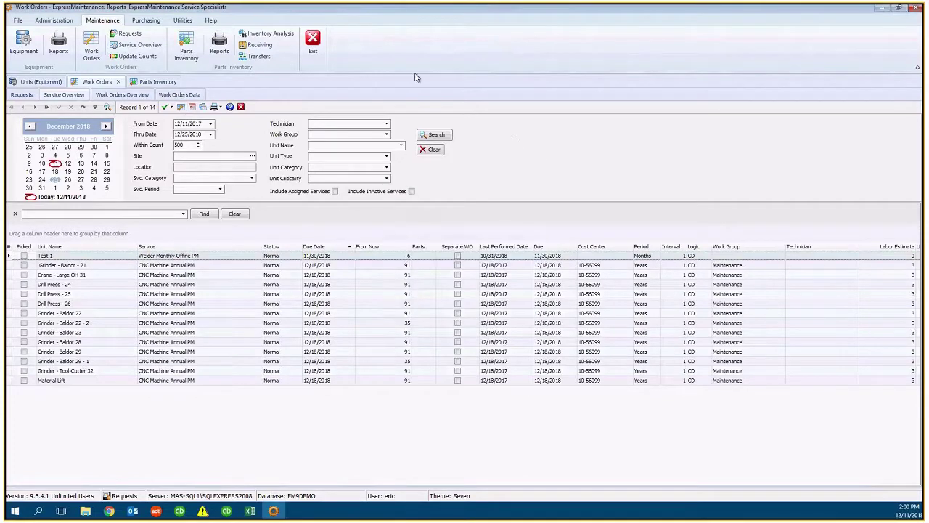
Show the work orders overview, check the available status choices, and look through the open work orders.
left_click(120, 95)
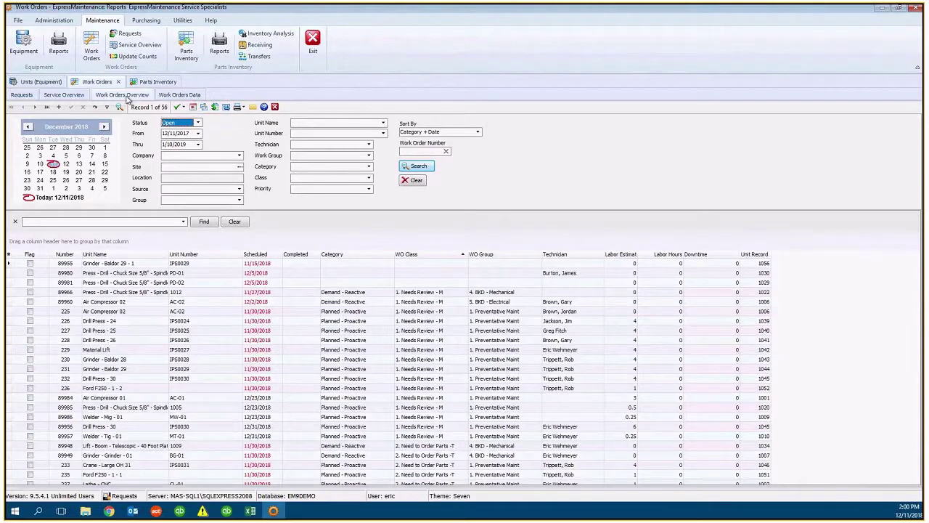
left_click(197, 122)
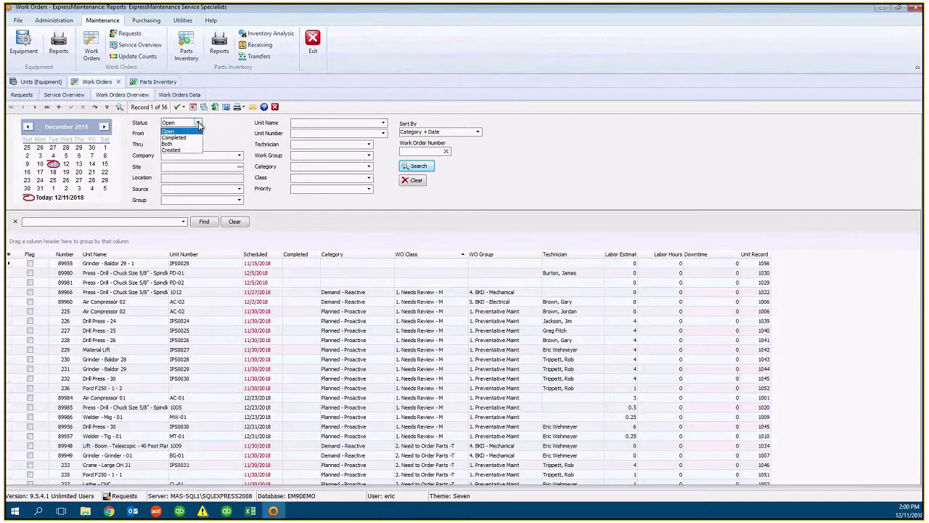
left_click(198, 124)
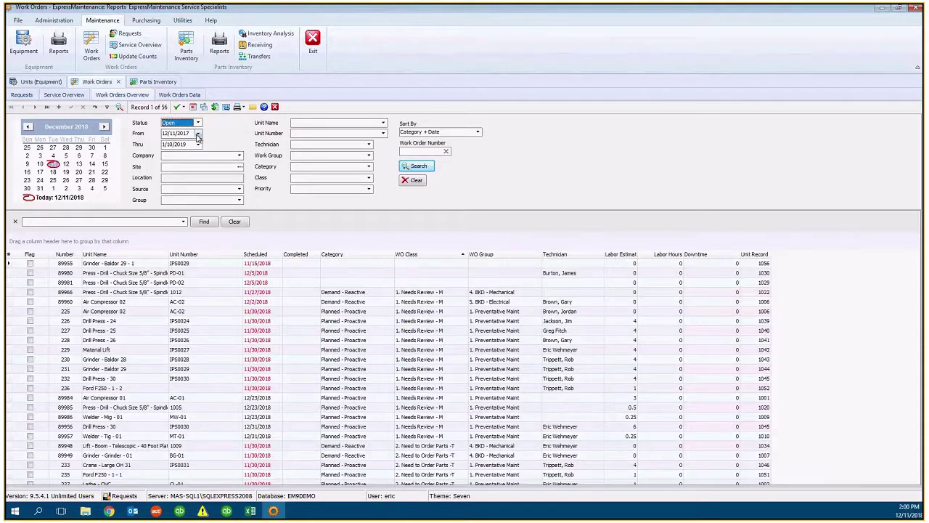
scroll(368, 310, "down", 7)
scroll(368, 311, "down", 3)
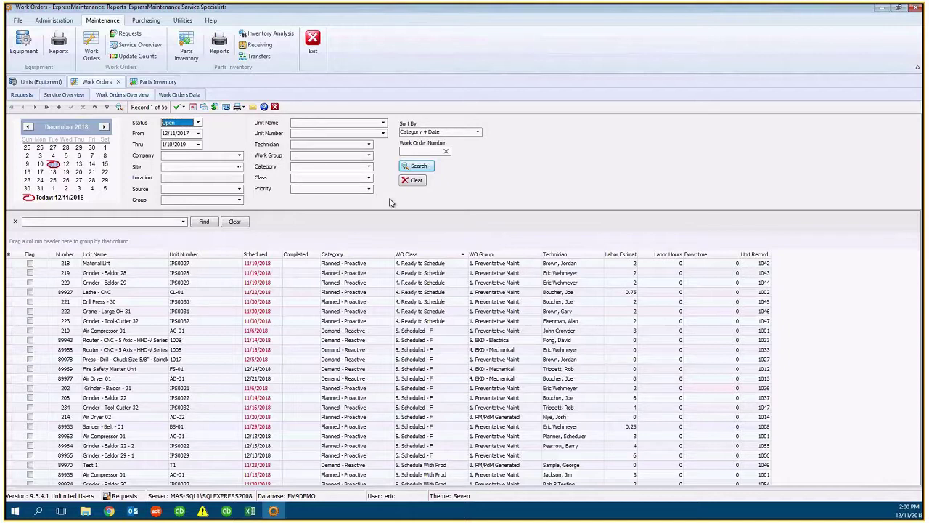
Filter the work orders overview to the Demand - Reactive category.
left_click(369, 167)
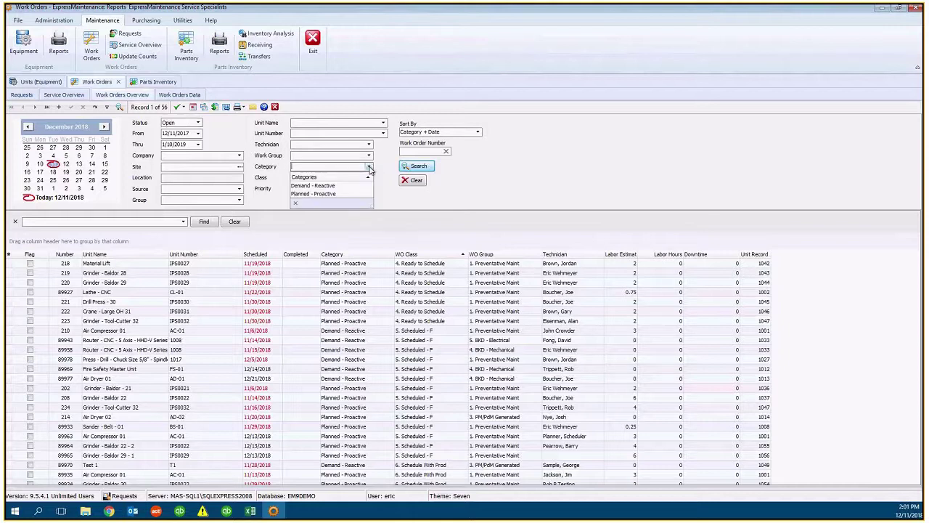
left_click(352, 181)
left_click(425, 168)
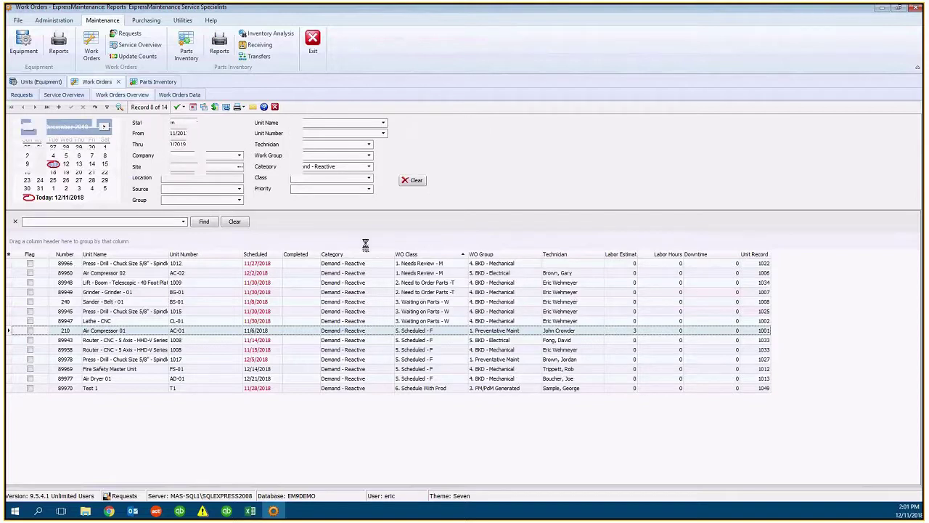
Open the first listed work order, for drill press unit 1012, and review its scheduling, reference, services and notes fields.
double_click(83, 263)
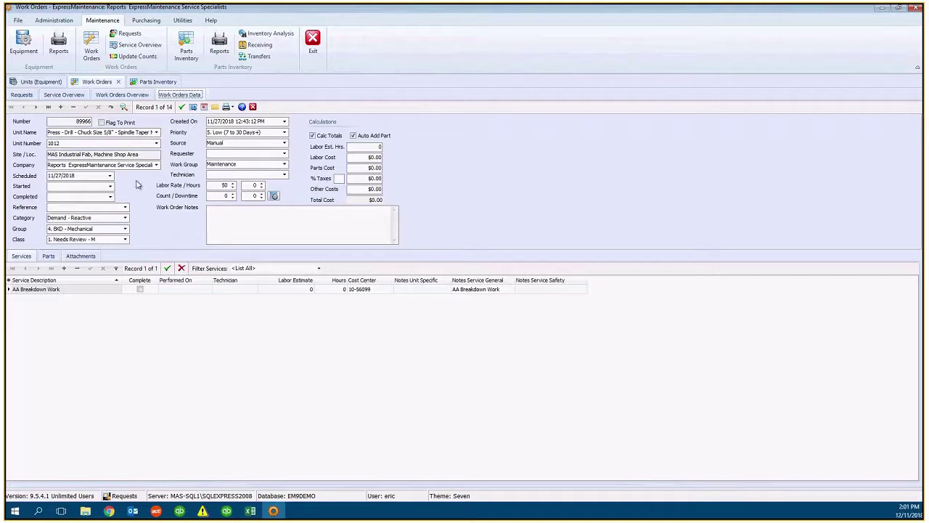
left_click(65, 122)
left_click(95, 176)
left_click(100, 207)
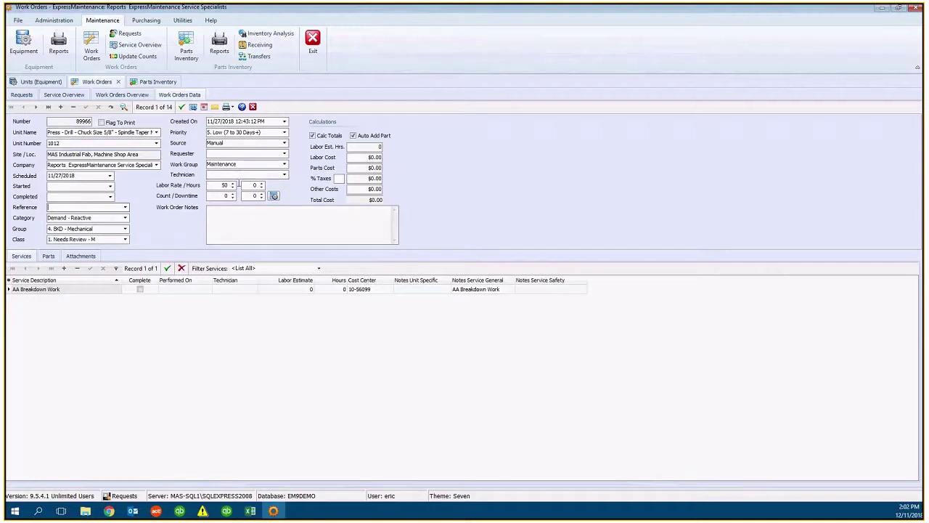
left_click(22, 258)
left_click(338, 223)
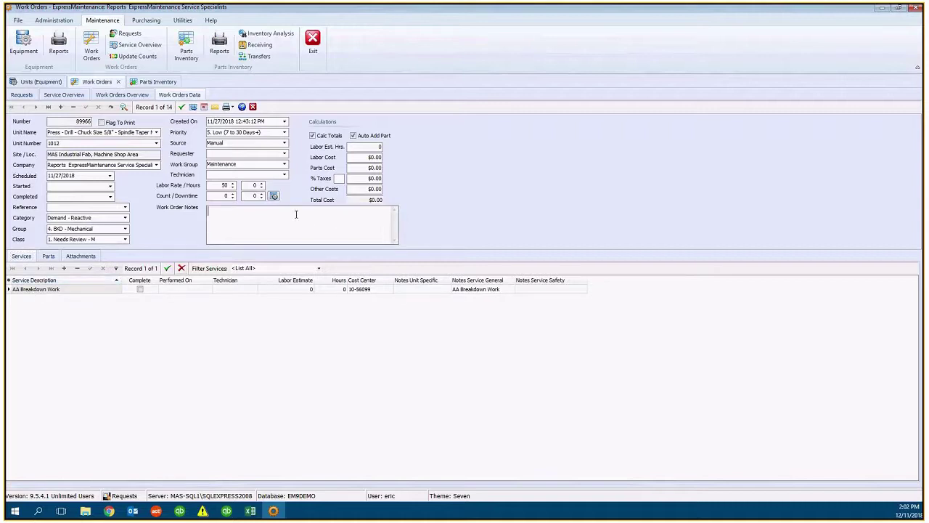
Add the Bearing - Ball part with quantity 1 to the work order, and check the work order's attachments.
left_click(49, 256)
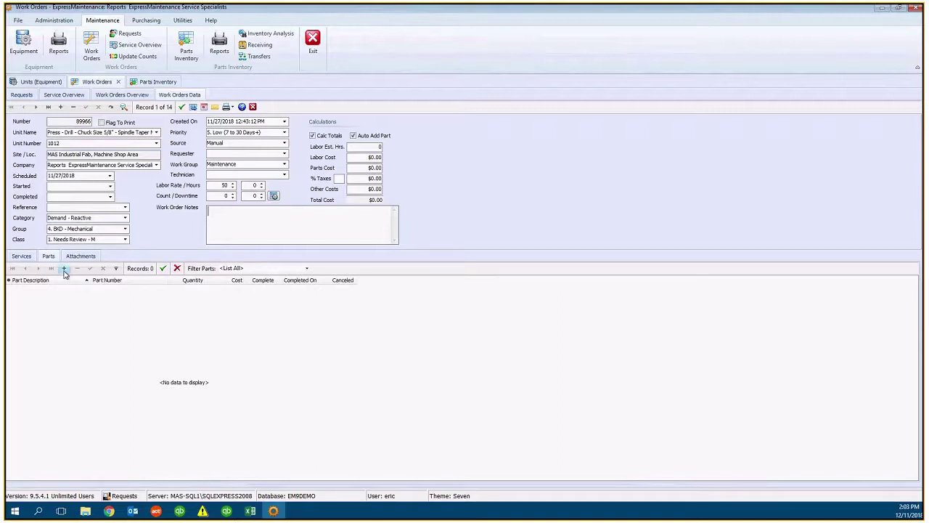
left_click(65, 268)
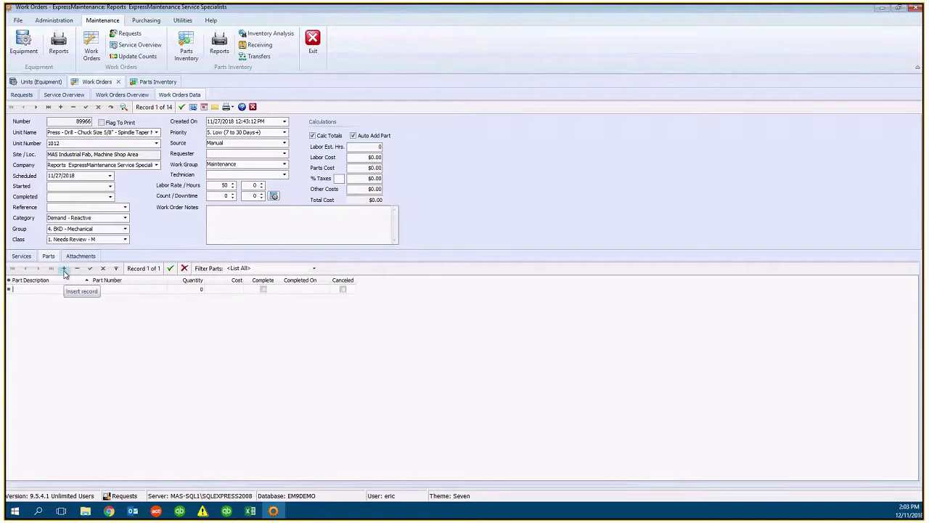
left_click(87, 289)
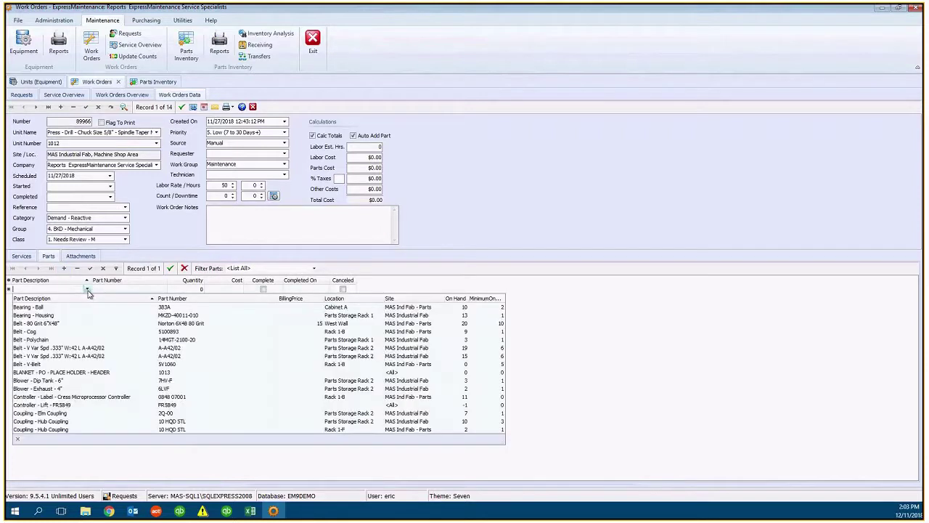
left_click(29, 307)
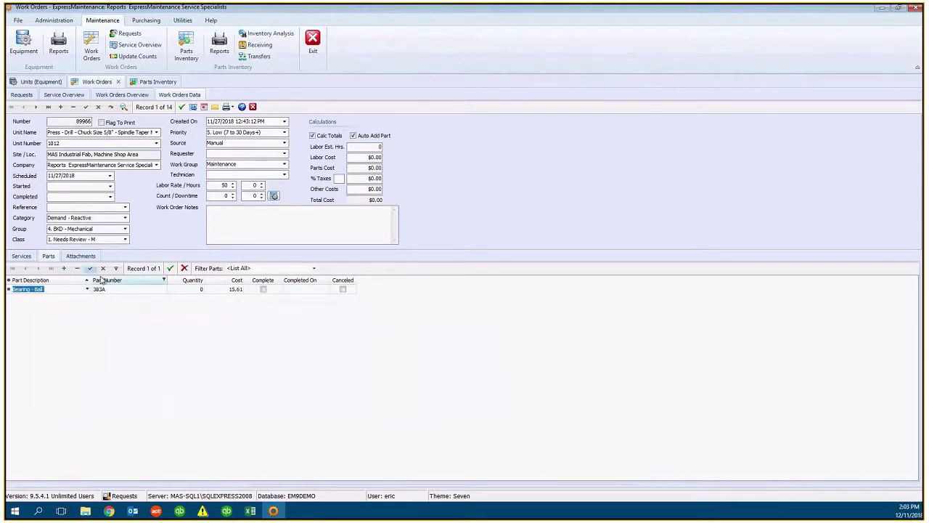
left_click(197, 289)
type("1")
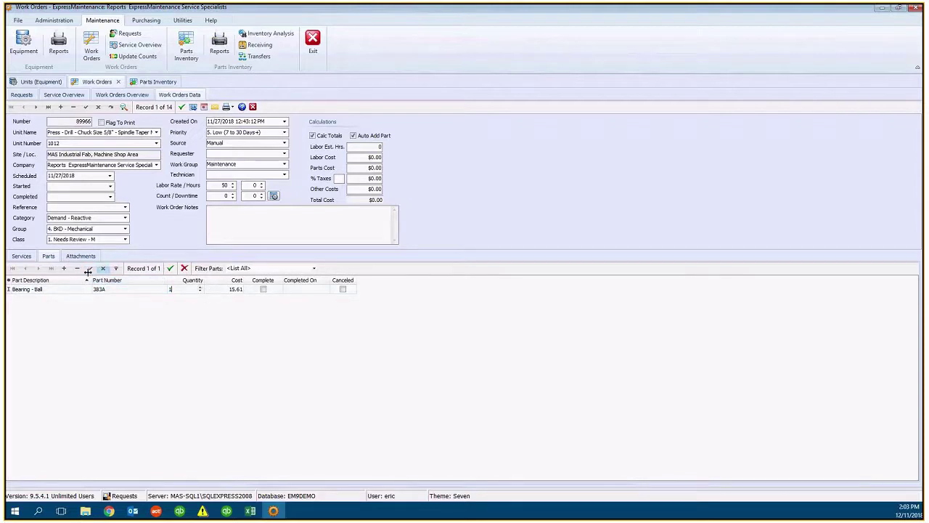
left_click(89, 269)
left_click(80, 256)
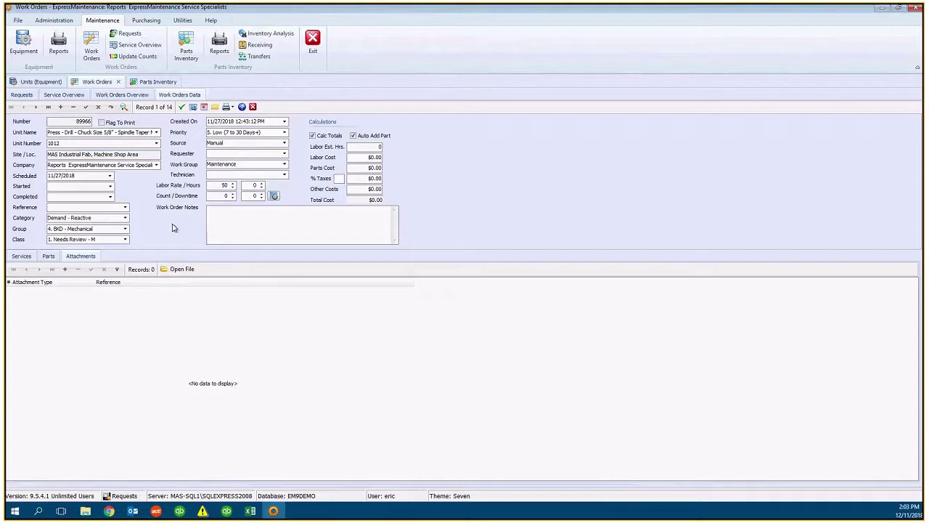
left_click(48, 256)
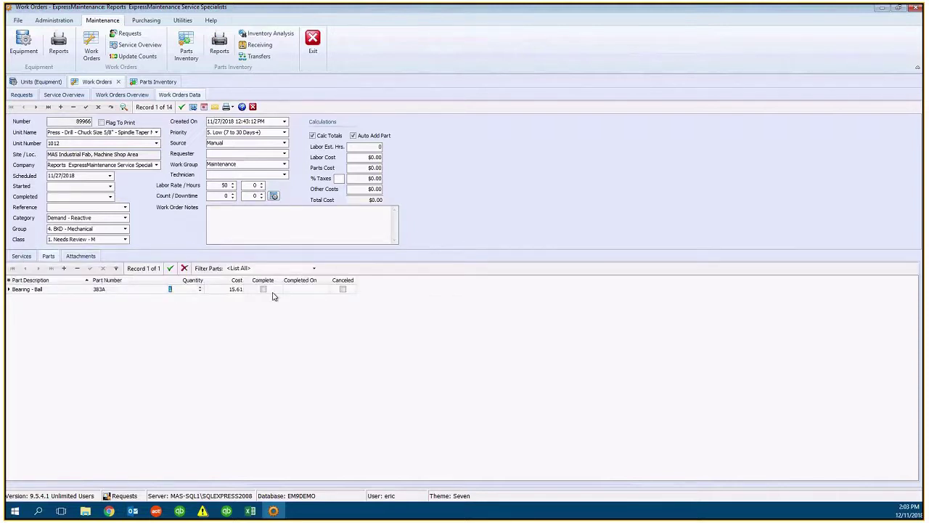
Mark the AA Breakdown Work service as complete, with 12/11/2018 as its performed-on date.
left_click(21, 255)
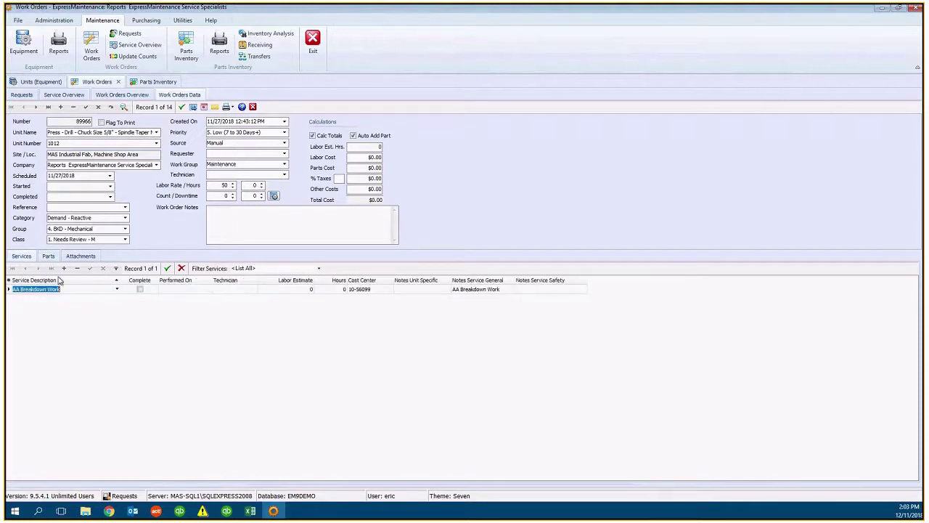
left_click(140, 289)
left_click(208, 291)
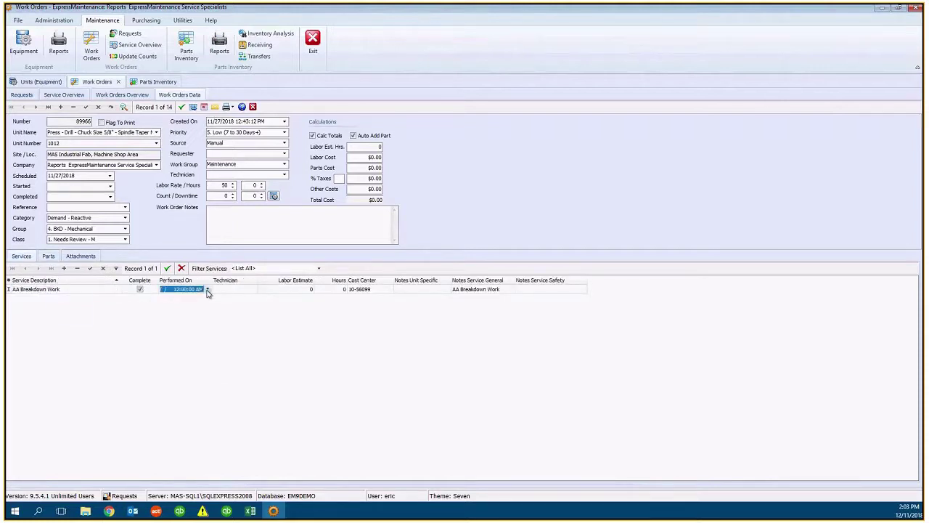
left_click(208, 290)
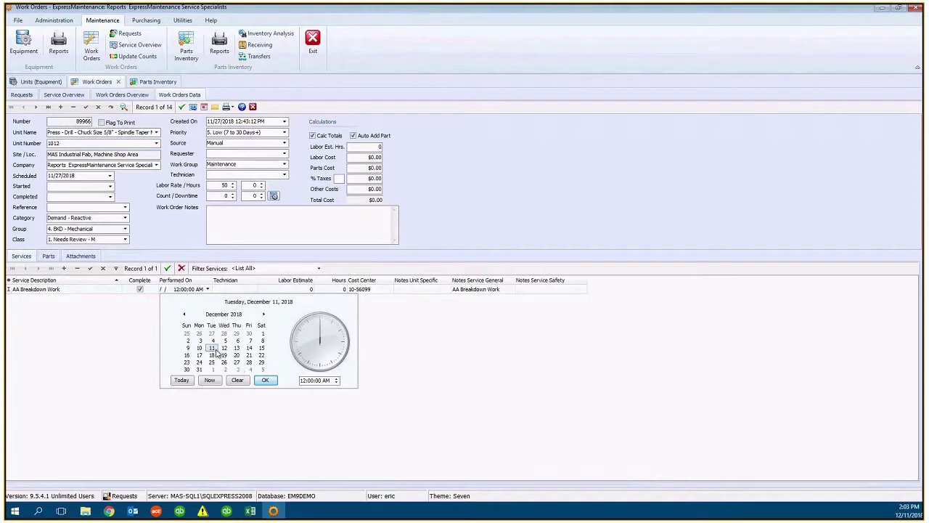
left_click(212, 348)
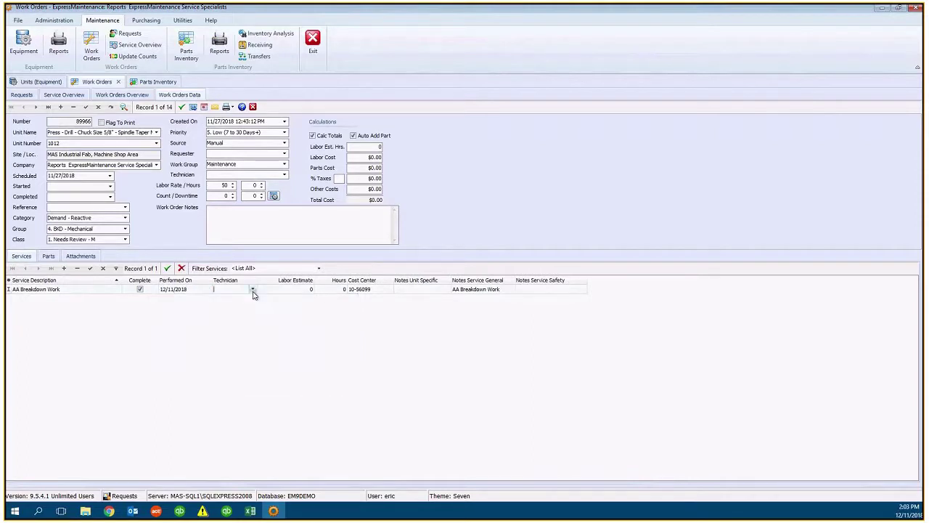
Enter the technician and 2 hours for the AA Breakdown Work service, and view its cost center choices.
left_click(251, 290)
left_click(263, 354)
left_click(309, 290)
left_click(293, 289)
left_click(333, 290)
type("1.25")
key("BackSpace")
key("BackSpace")
key("BackSpace")
key("BackSpace")
type("2")
key("Tab")
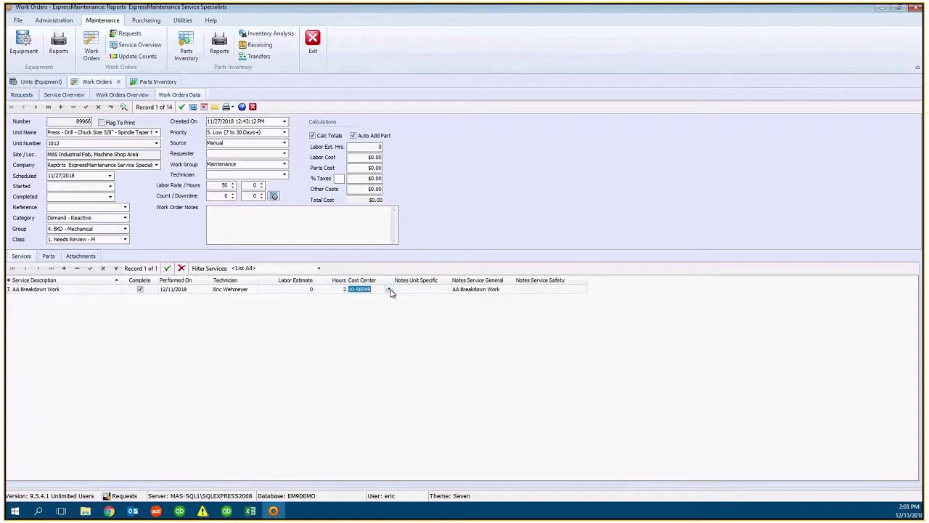
left_click(389, 289)
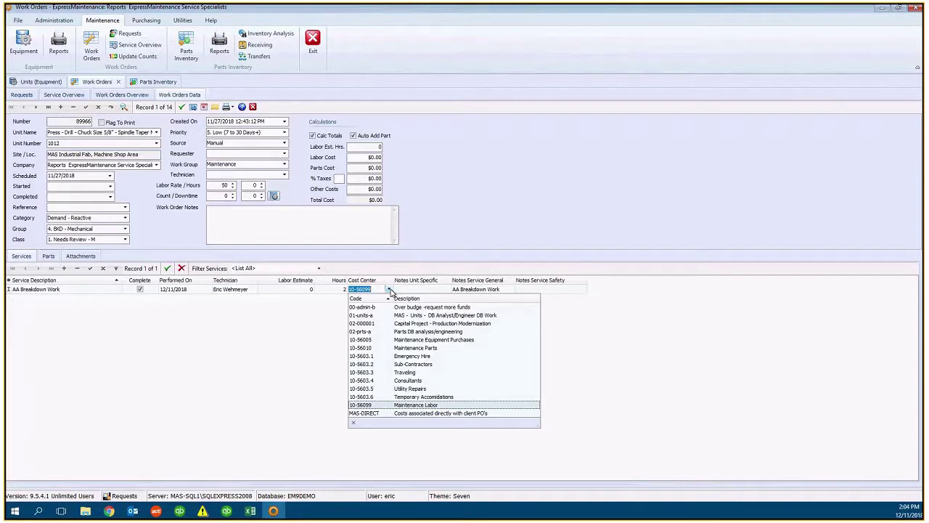
left_click(389, 290)
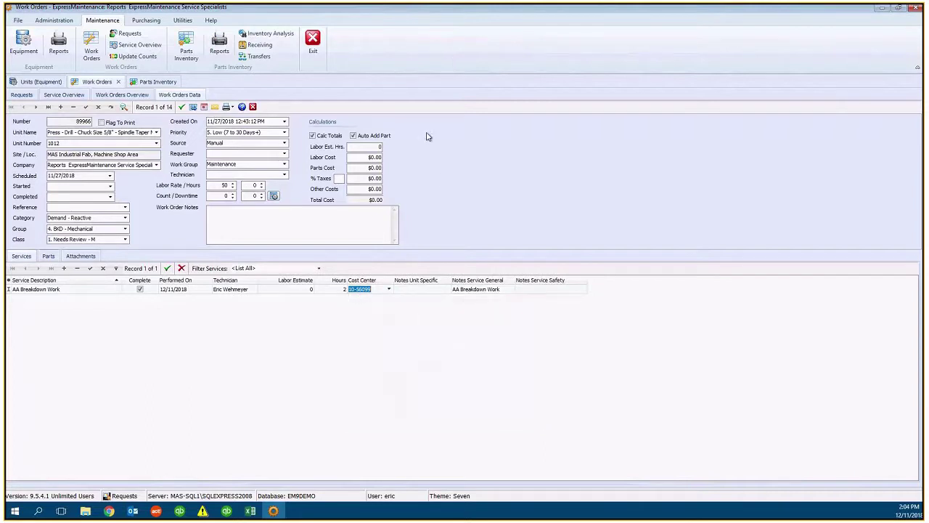
Try out a downtime entry for the unit, down 12/11/2018 1:04:11 PM and up 12/11/2018 2:04:16 PM, and close it without saving.
left_click(274, 197)
left_click(383, 201)
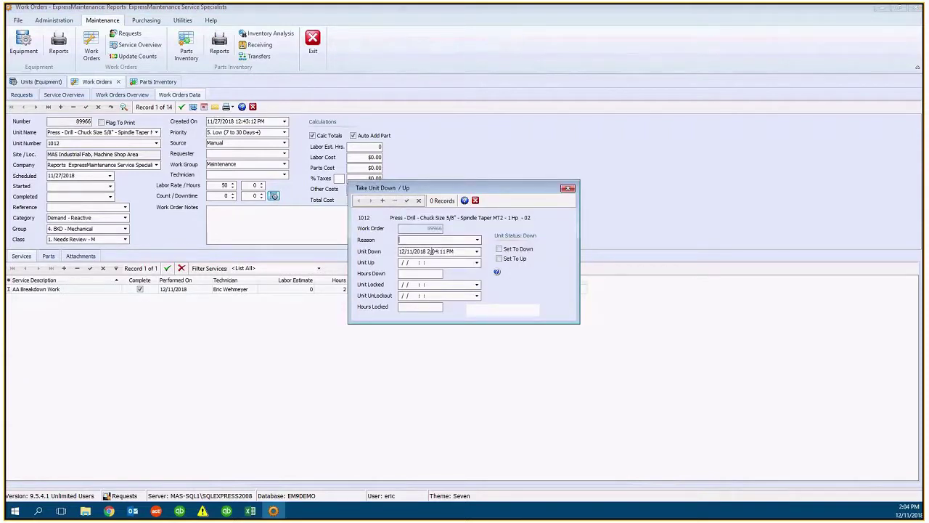
left_click(430, 251)
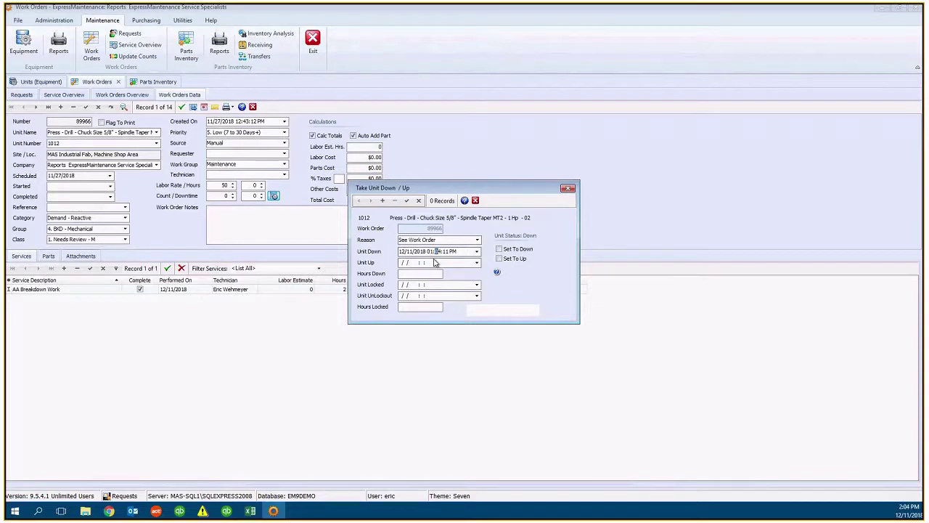
left_click(477, 262)
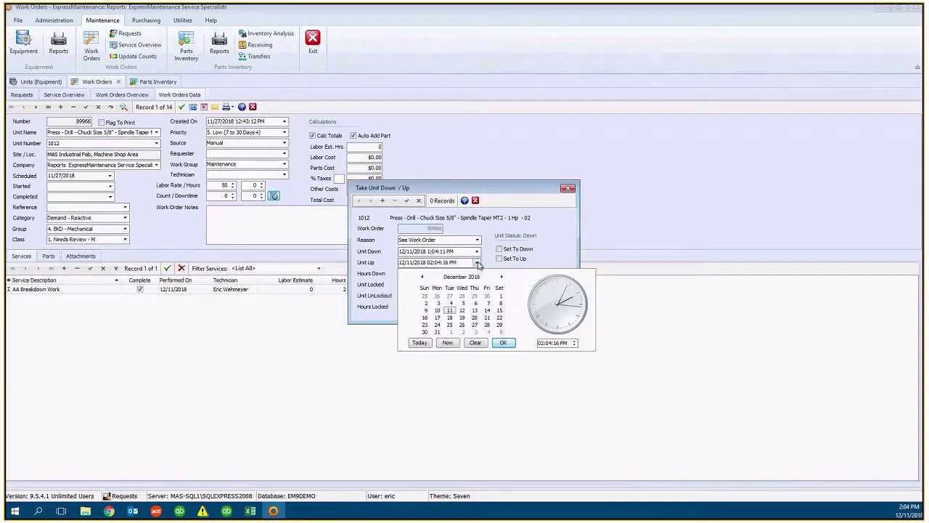
left_click(503, 342)
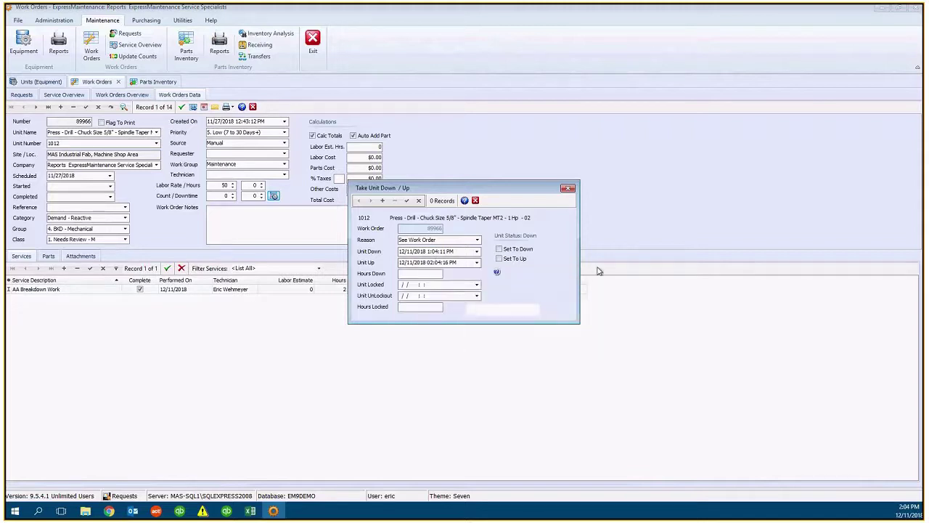
left_click(425, 273)
left_click(568, 188)
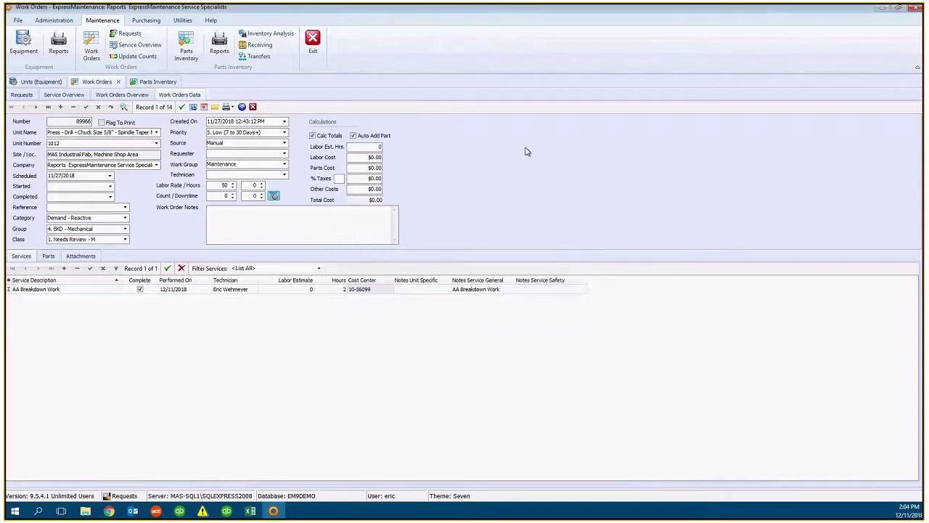
Set the work order's started and completed dates to 12/11/2018 and save the record.
left_click(110, 187)
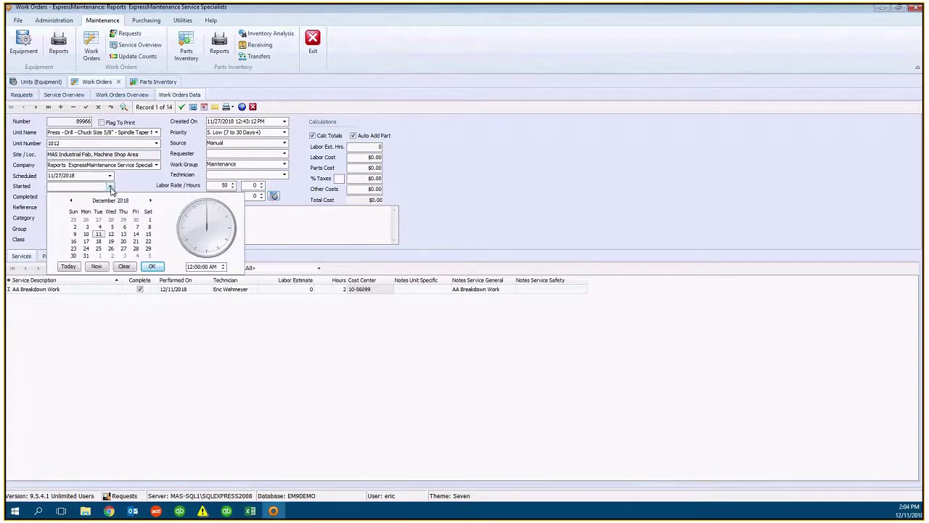
left_click(98, 234)
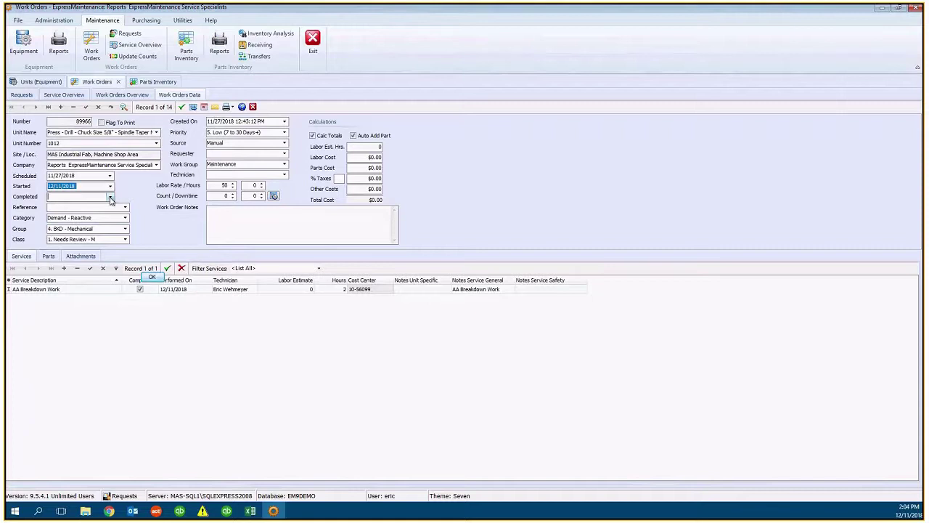
left_click(109, 199)
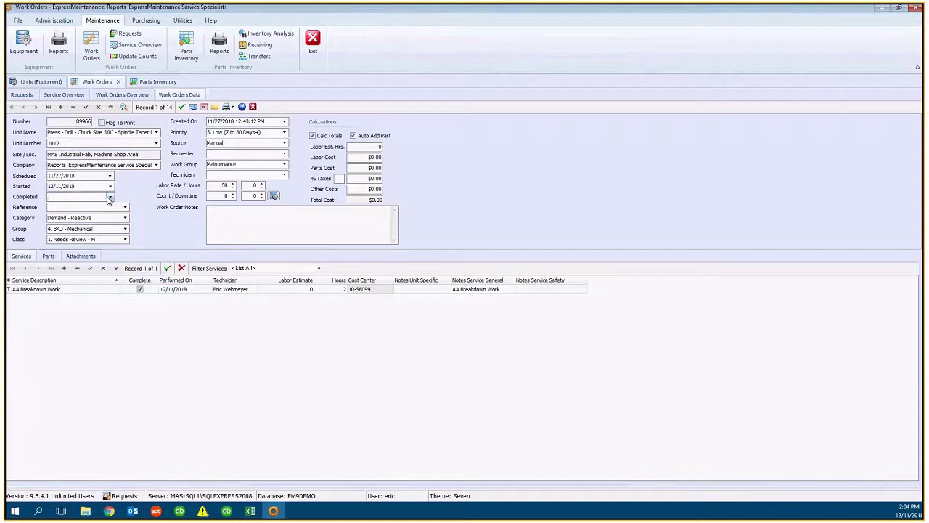
left_click(109, 199)
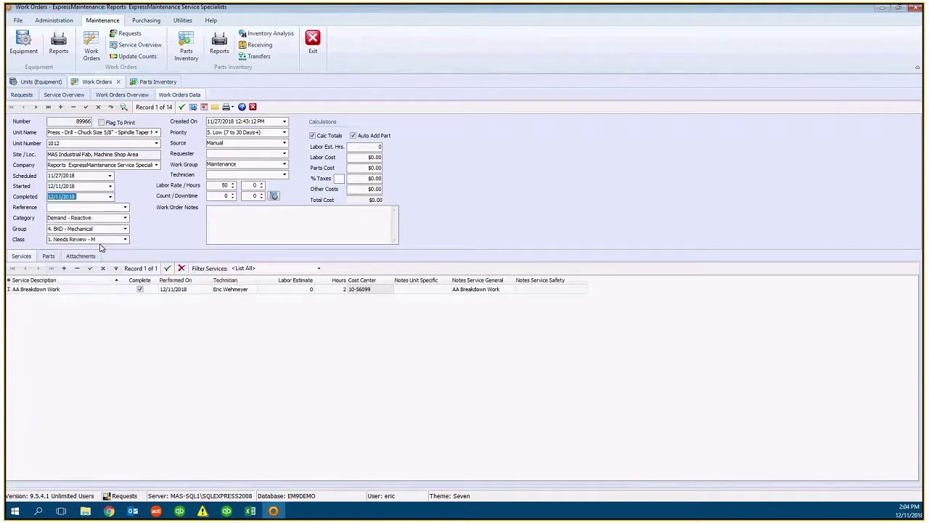
left_click(86, 107)
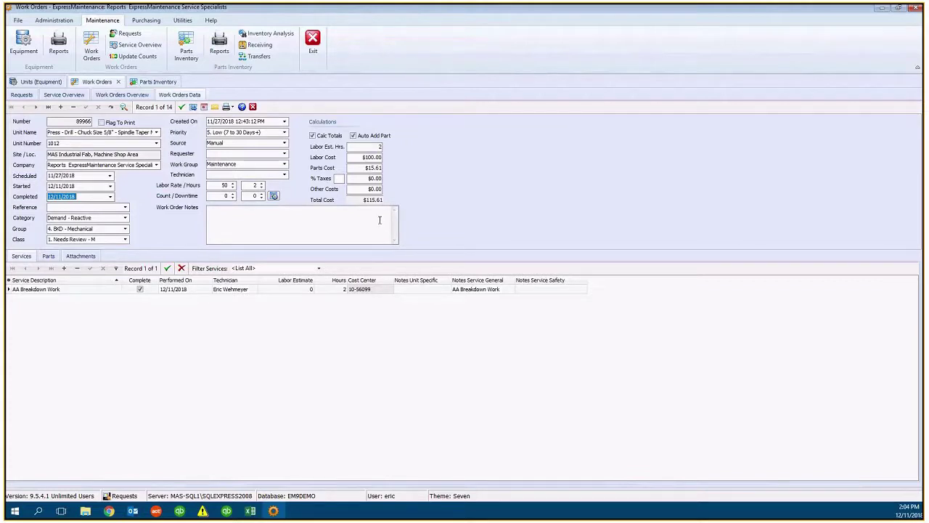
Review the labor cost, parts cost and total cost calculated for the work order.
left_click(362, 157)
left_click(355, 168)
left_click(360, 201)
double_click(378, 201)
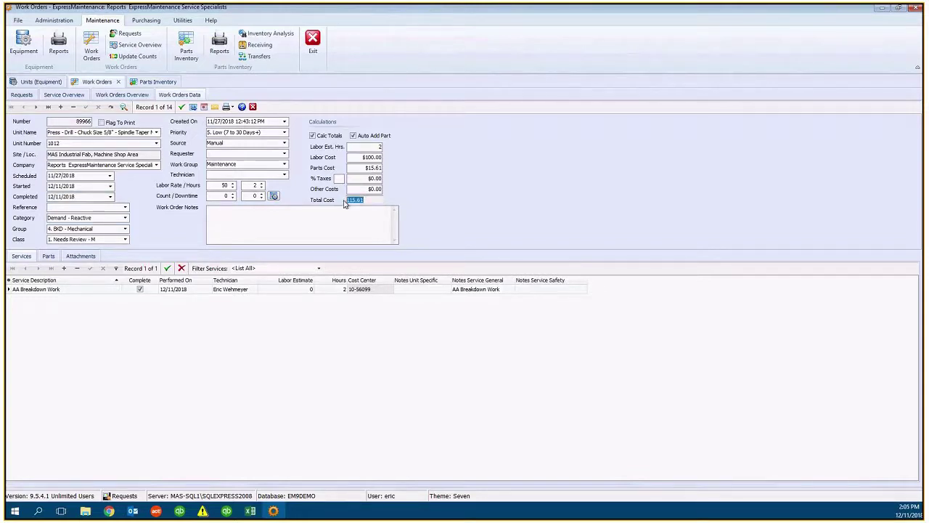
left_click(378, 201)
double_click(378, 201)
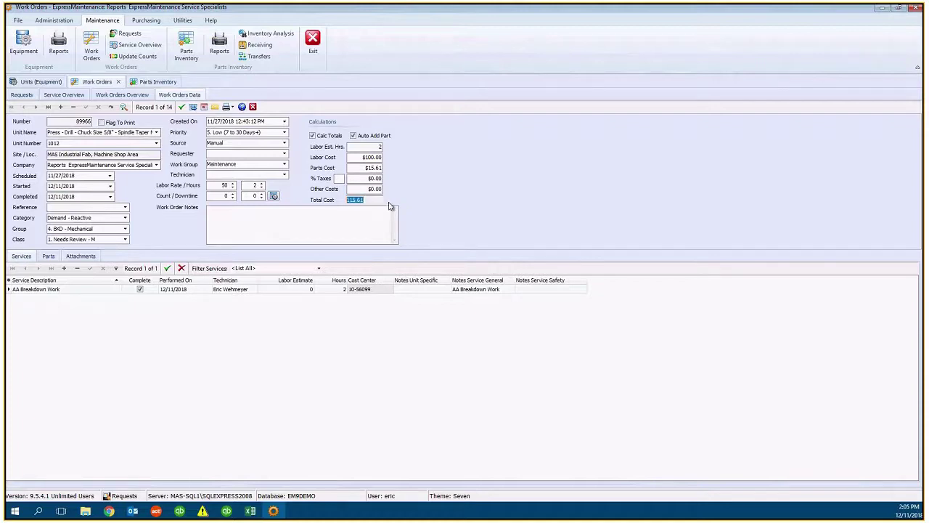